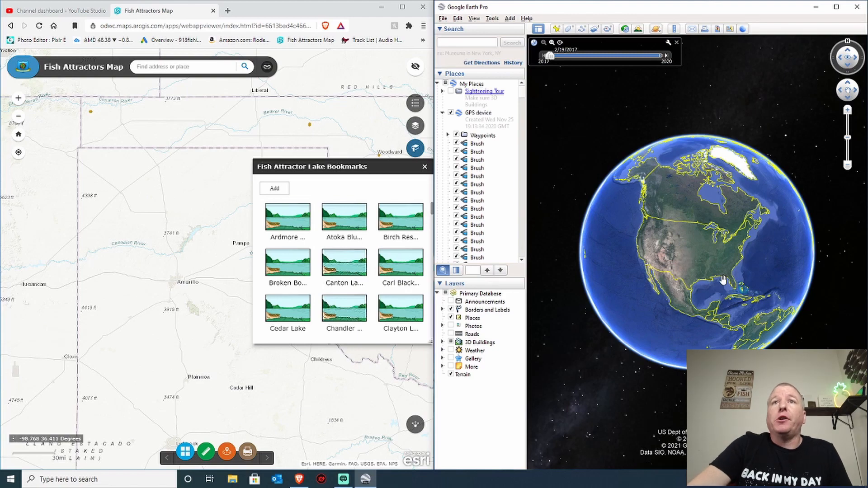
- Examine the imported brush waypoints across Oklahoma and its panhandle on the Google Earth globe
{"action": "scroll", "coordinate": [696, 264], "scroll_direction": "up", "scroll_amount": 6}
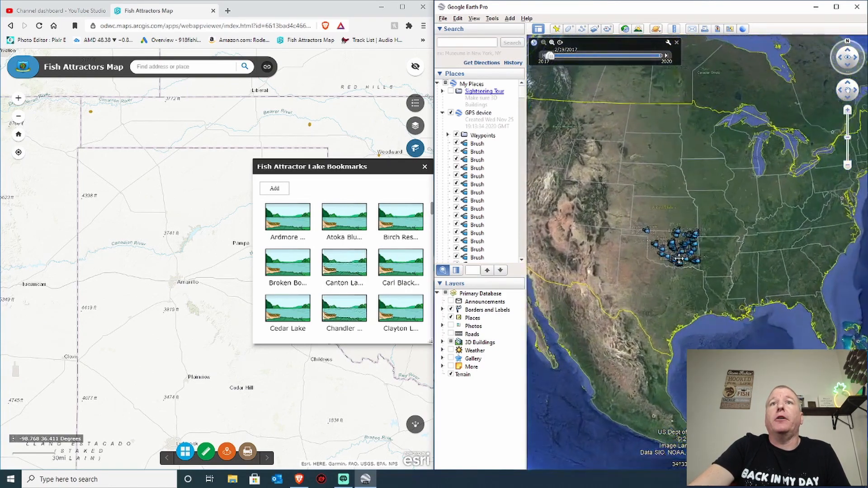
{"action": "scroll", "coordinate": [678, 255], "scroll_direction": "up", "scroll_amount": 2}
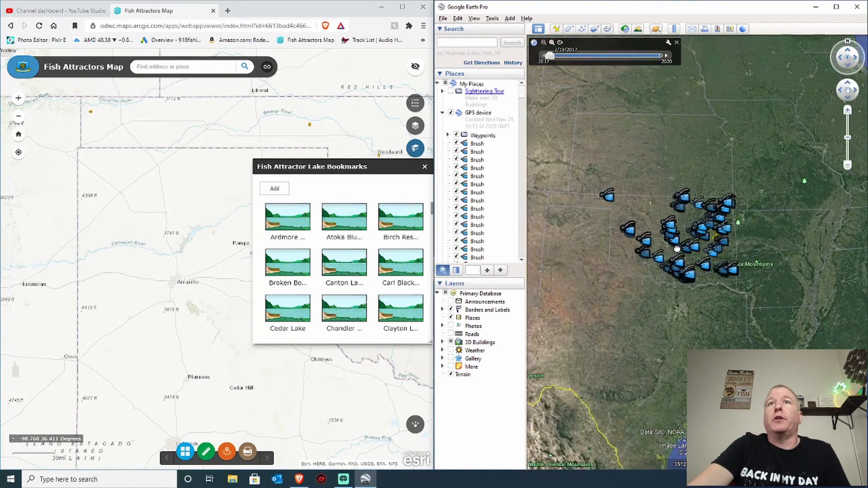
{"action": "scroll", "coordinate": [681, 252], "scroll_direction": "up", "scroll_amount": 2}
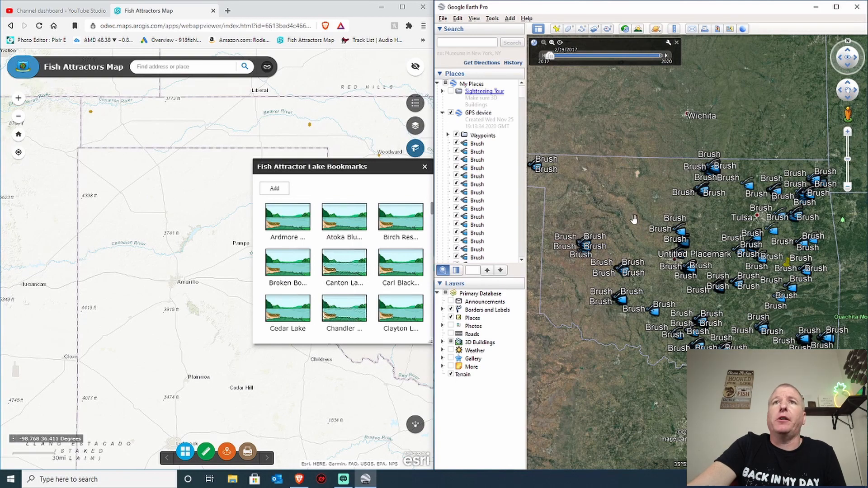
{"action": "left_click_drag", "start_coordinate": [647, 222], "coordinate": [794, 254]}
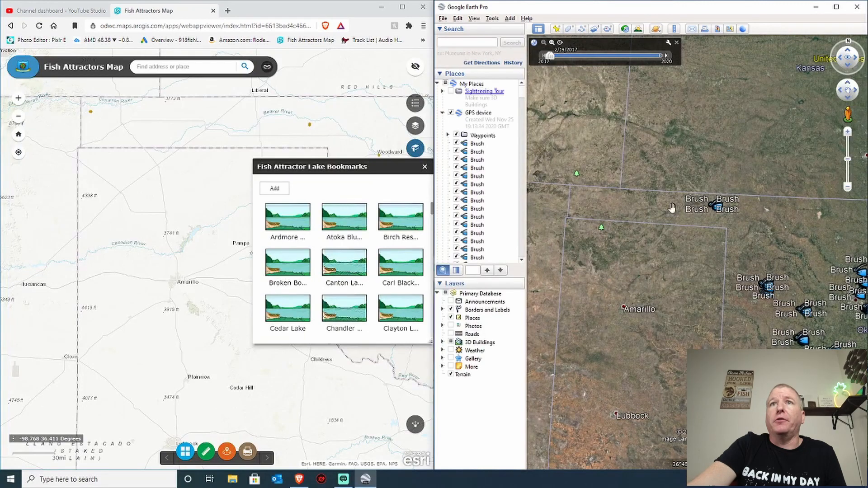
{"action": "scroll", "coordinate": [714, 222], "scroll_direction": "down", "scroll_amount": 3}
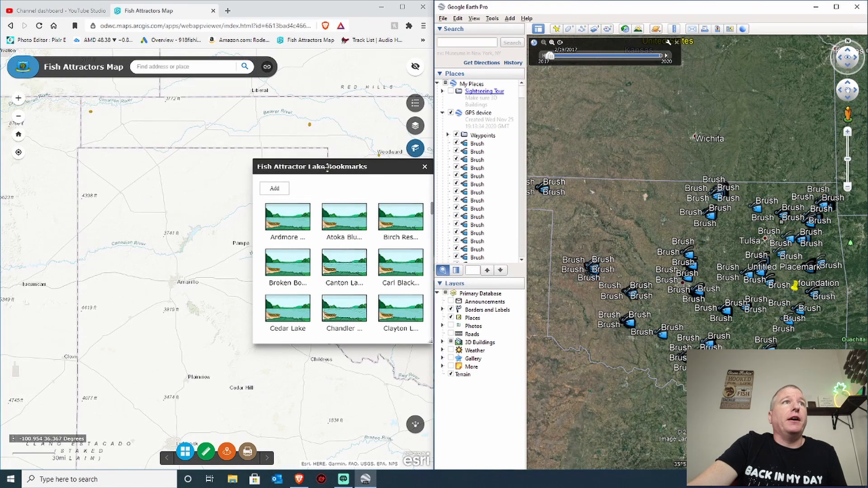
- Switch to the browser, reload the Fish Attractors Map, then read and accept the Oklahoma Fishing disclaimer
{"action": "left_click", "coordinate": [302, 42]}
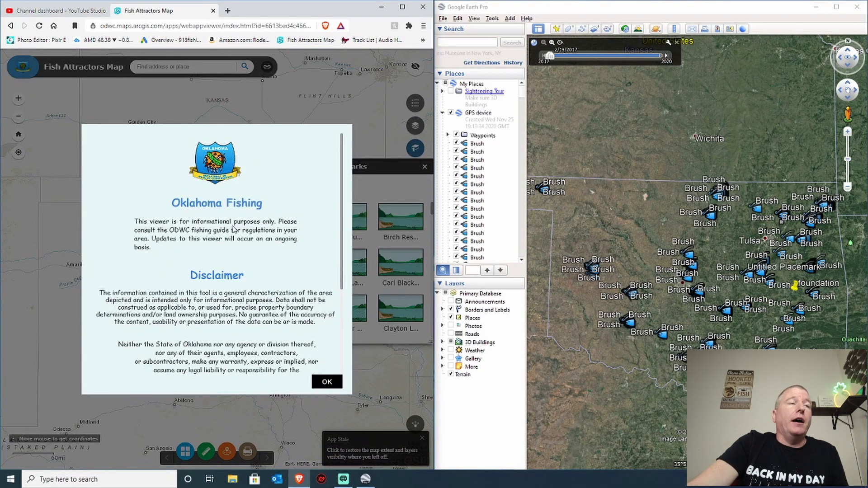
{"action": "scroll", "coordinate": [269, 252], "scroll_direction": "down", "scroll_amount": 5}
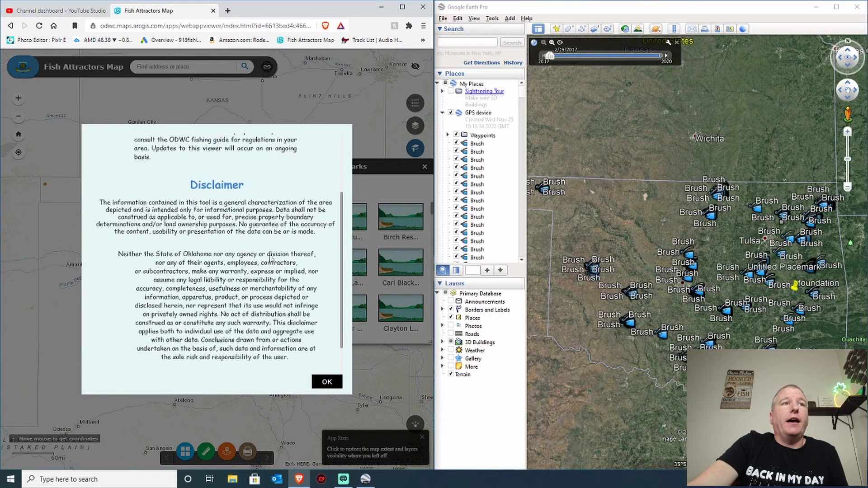
{"action": "scroll", "coordinate": [271, 258], "scroll_direction": "up", "scroll_amount": 5}
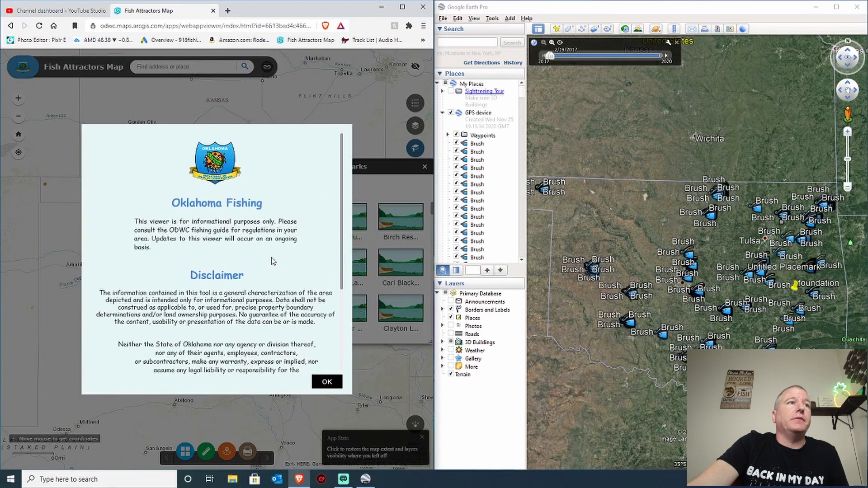
{"action": "left_click", "coordinate": [327, 381]}
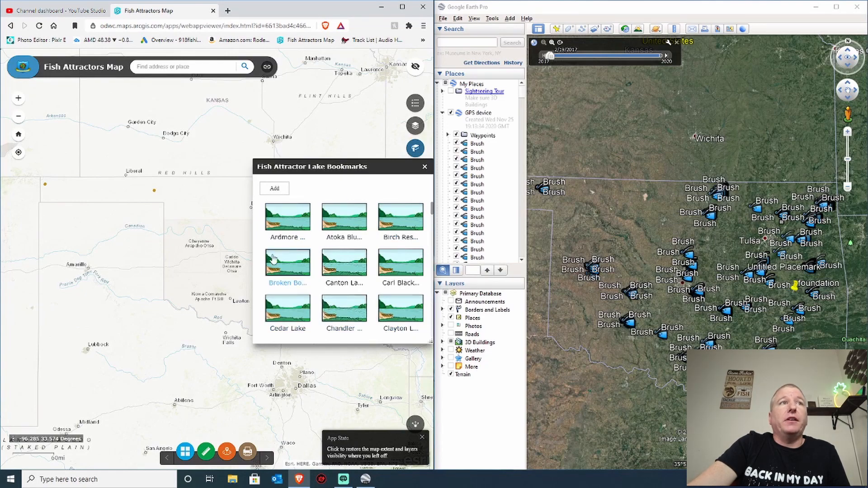
- Browse the fish attractor lake bookmarks and show Prague Lake on the map
{"action": "scroll", "coordinate": [339, 258], "scroll_direction": "down", "scroll_amount": 4}
{"action": "scroll", "coordinate": [340, 258], "scroll_direction": "down", "scroll_amount": 15}
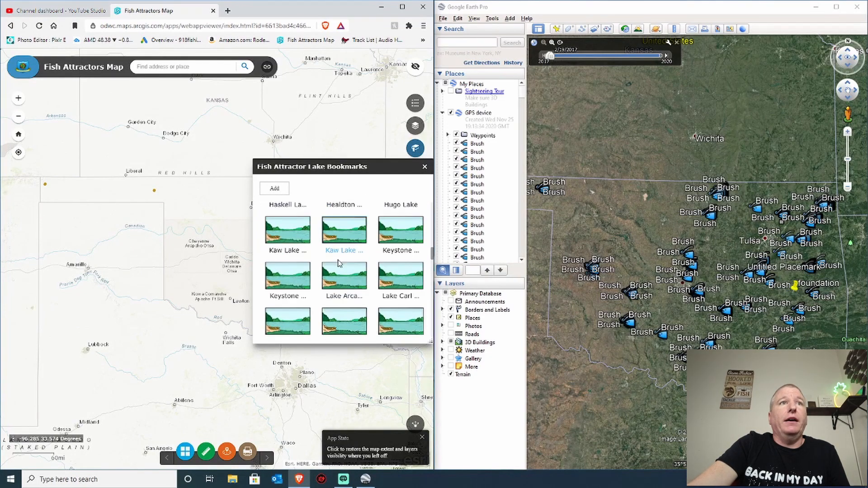
{"action": "scroll", "coordinate": [339, 262], "scroll_direction": "down", "scroll_amount": 5}
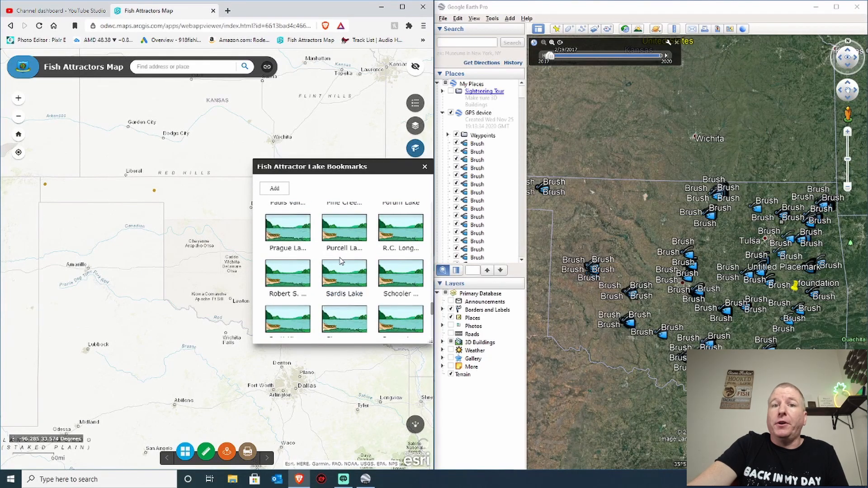
{"action": "left_click", "coordinate": [299, 238]}
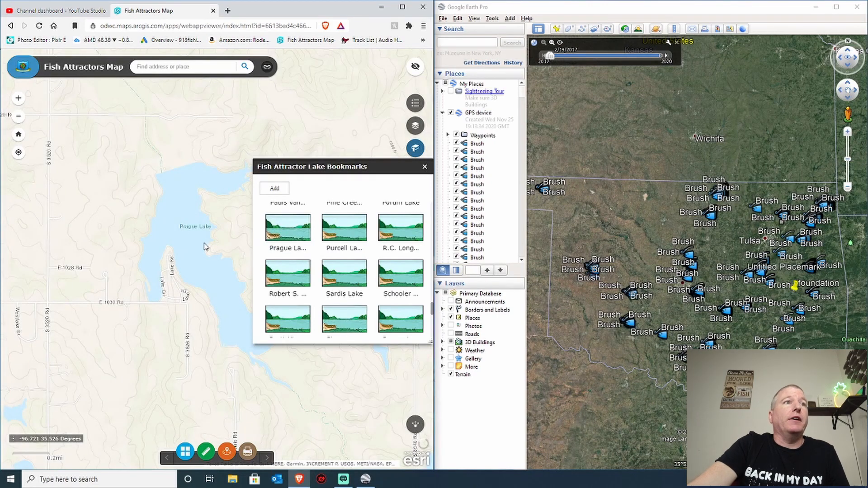
{"action": "left_click_drag", "start_coordinate": [235, 247], "coordinate": [187, 316]}
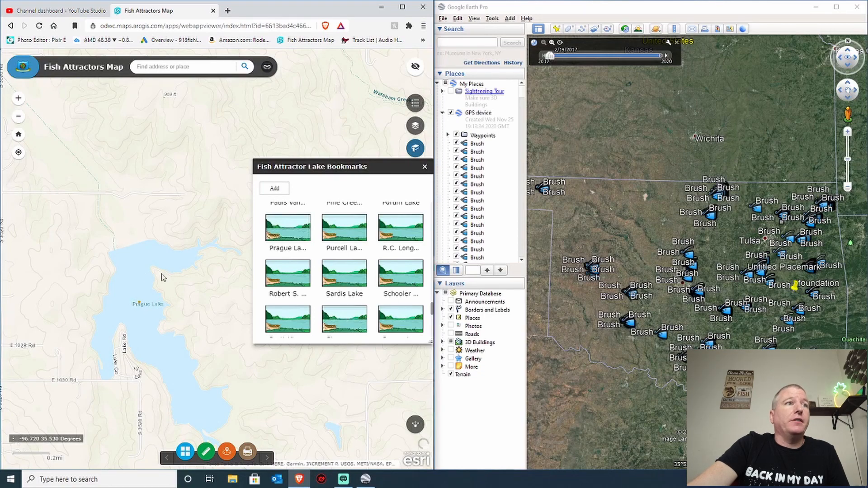
- Show Sooner Lake from the lake bookmarks and bring its southern arms into view
{"action": "scroll", "coordinate": [344, 287], "scroll_direction": "down", "scroll_amount": 1}
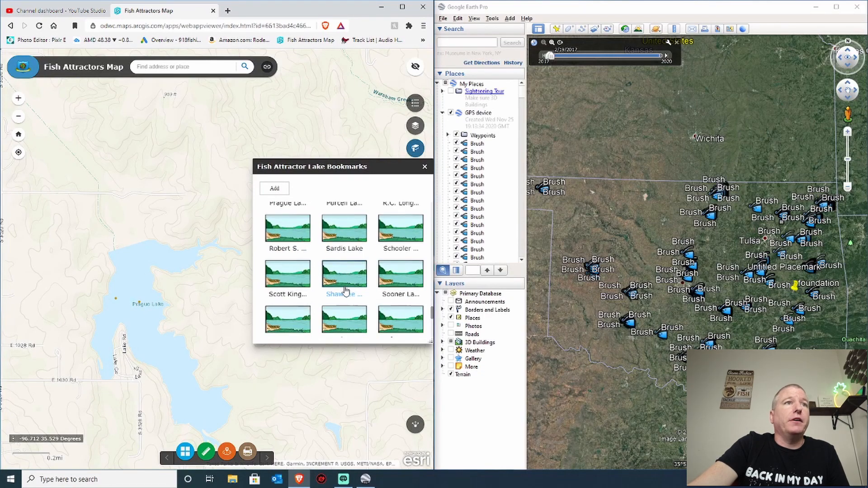
{"action": "left_click", "coordinate": [399, 294]}
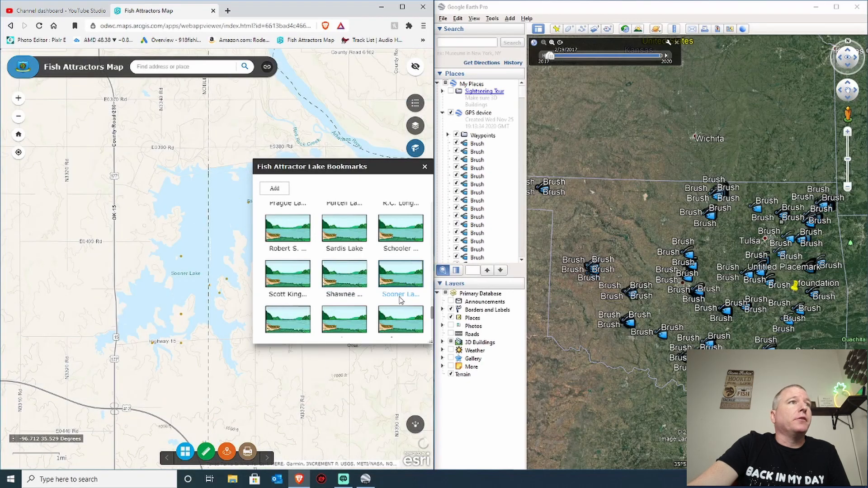
{"action": "left_click_drag", "start_coordinate": [228, 290], "coordinate": [232, 176]}
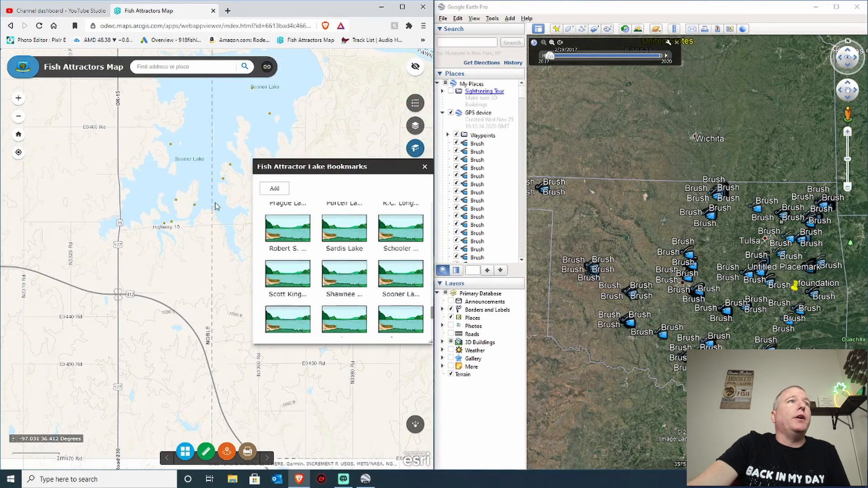
- Examine the attractor details of the Prairie Chicken, Beaver Cove and Rock Pile brush piles on Sooner Lake
{"action": "left_click", "coordinate": [230, 166]}
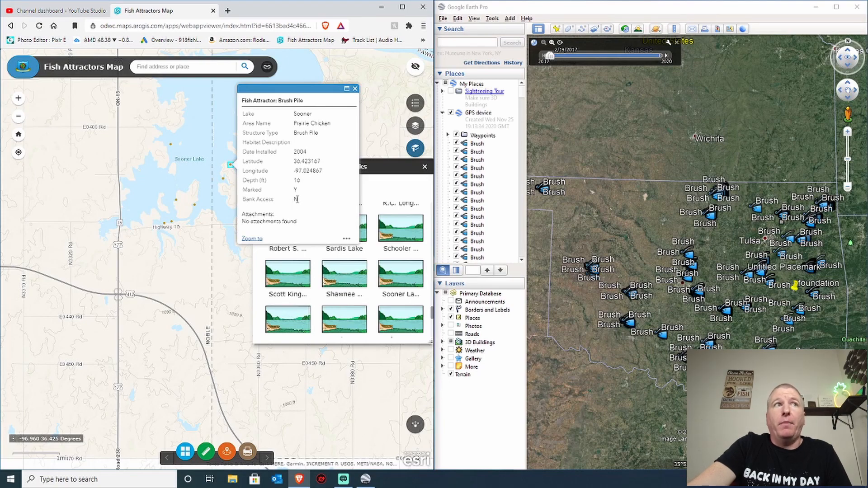
{"action": "left_click", "coordinate": [354, 89]}
{"action": "left_click", "coordinate": [223, 179]}
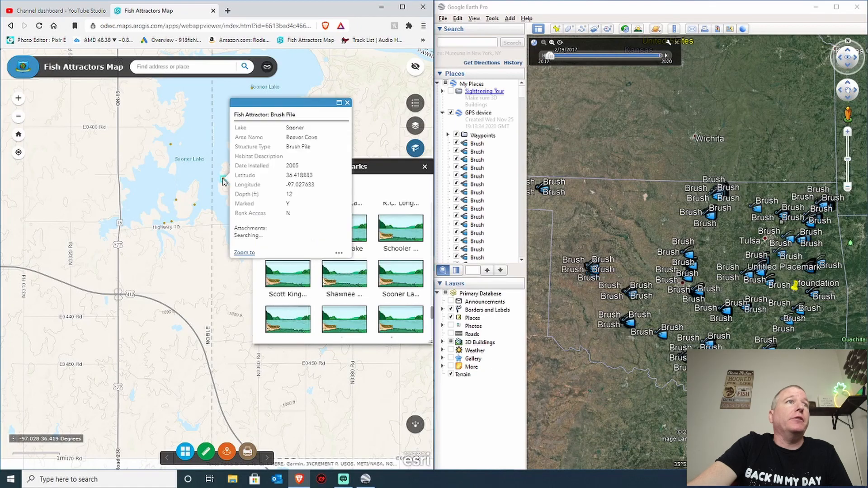
{"action": "left_click", "coordinate": [172, 223]}
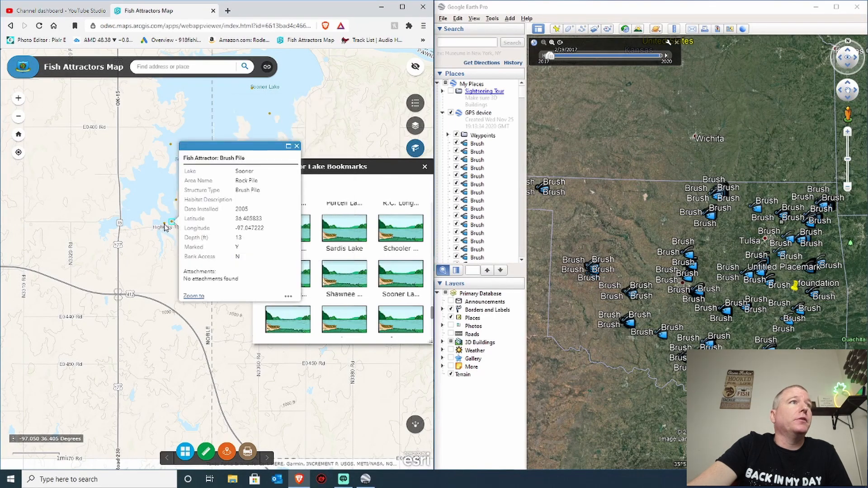
{"action": "left_click", "coordinate": [297, 146]}
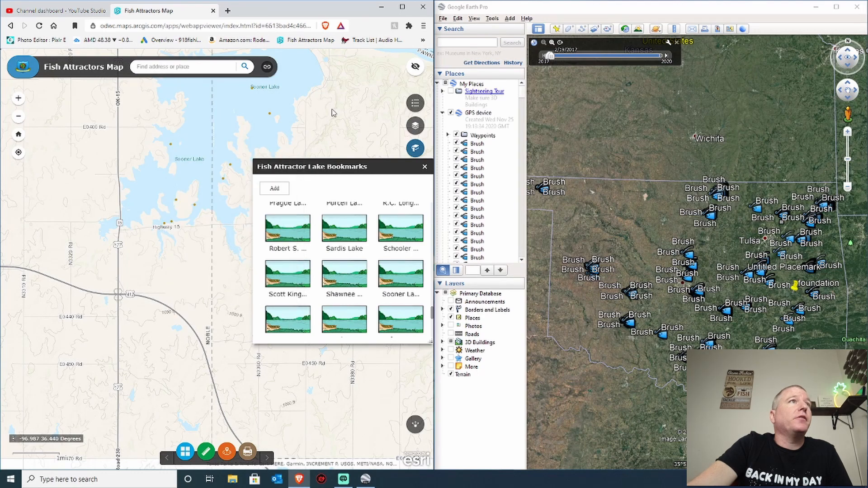
- Return the attractor map to a statewide view and close the lake bookmarks list
{"action": "scroll", "coordinate": [333, 113], "scroll_direction": "up", "scroll_amount": 2}
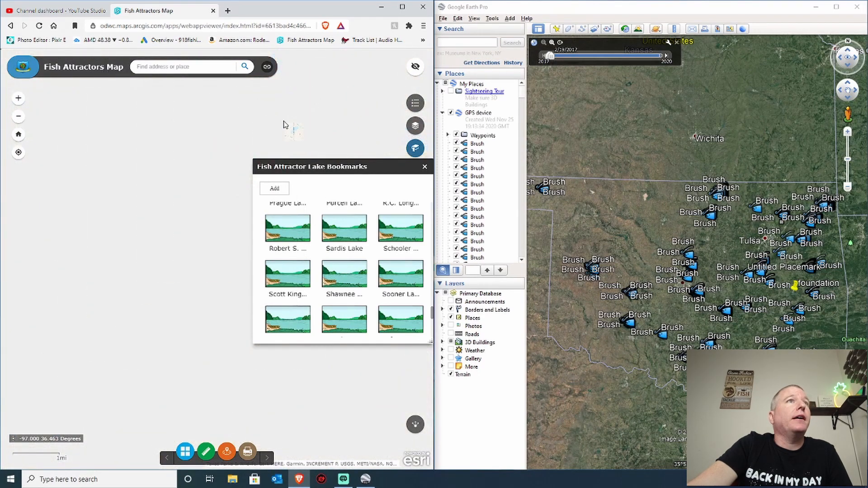
{"action": "scroll", "coordinate": [284, 124], "scroll_direction": "down", "scroll_amount": 5}
{"action": "left_click", "coordinate": [425, 166]}
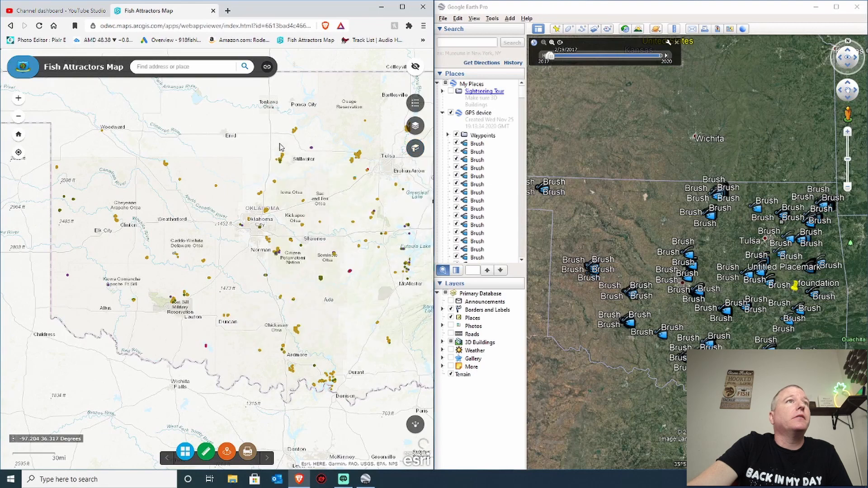
- Find Keystone Lake near Mannford and examine the details of the brush pile at Salt Creek Cove Recreation Area
{"action": "scroll", "coordinate": [328, 159], "scroll_direction": "up", "scroll_amount": 5}
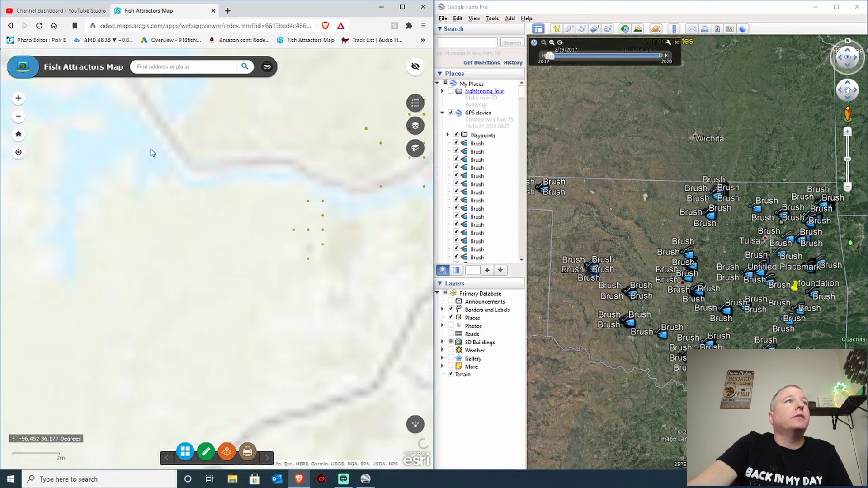
{"action": "scroll", "coordinate": [149, 155], "scroll_direction": "up", "scroll_amount": 1}
{"action": "left_click_drag", "start_coordinate": [326, 185], "coordinate": [124, 186]}
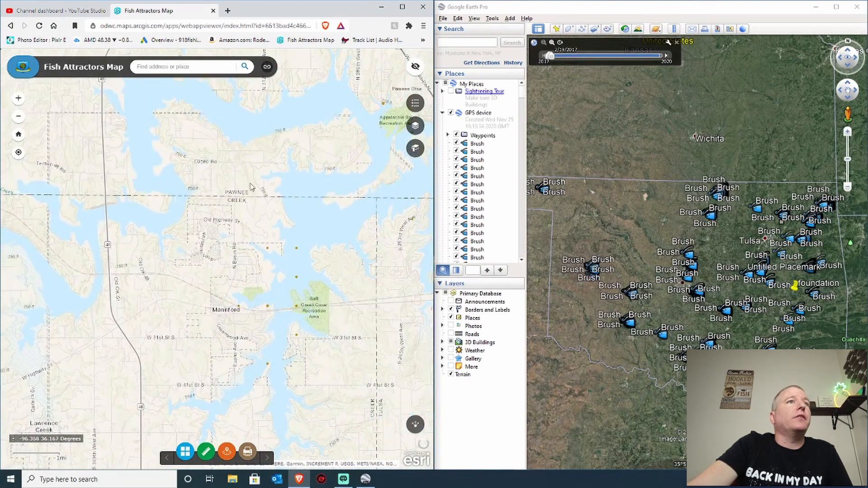
{"action": "scroll", "coordinate": [298, 266], "scroll_direction": "up", "scroll_amount": 2}
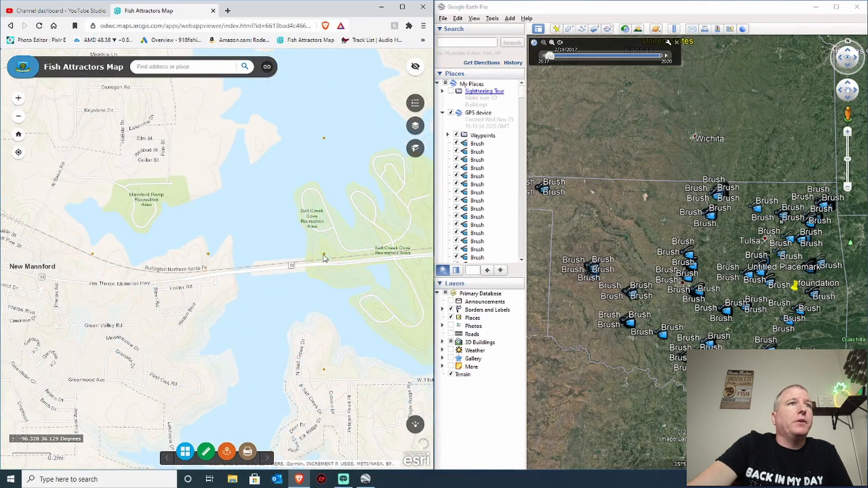
{"action": "left_click", "coordinate": [324, 255]}
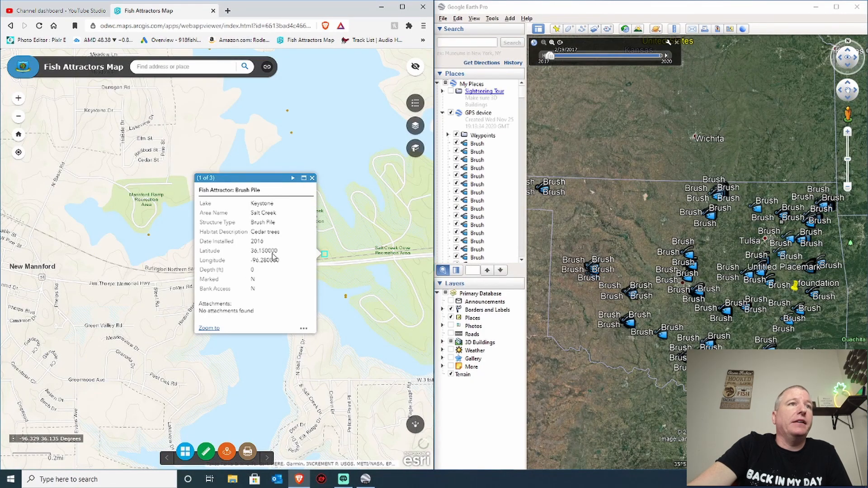
{"action": "left_click", "coordinate": [312, 182]}
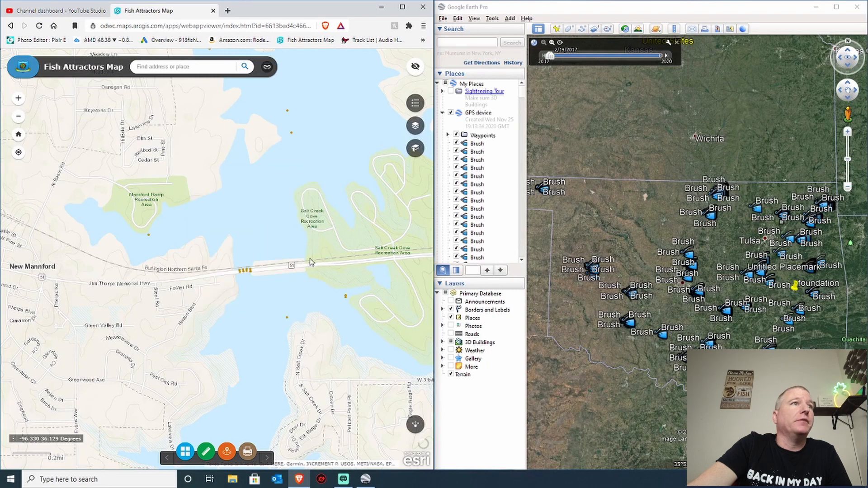
- Examine the details of two brush piles at the east end of the Jim Thorpe Memorial Highway bridge
{"action": "scroll", "coordinate": [274, 253], "scroll_direction": "up", "scroll_amount": 2}
{"action": "scroll", "coordinate": [274, 253], "scroll_direction": "up", "scroll_amount": 2}
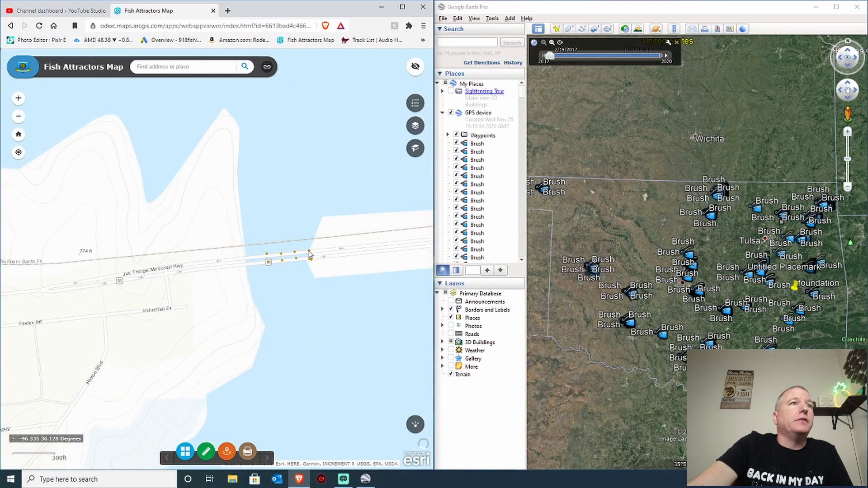
{"action": "left_click", "coordinate": [309, 253]}
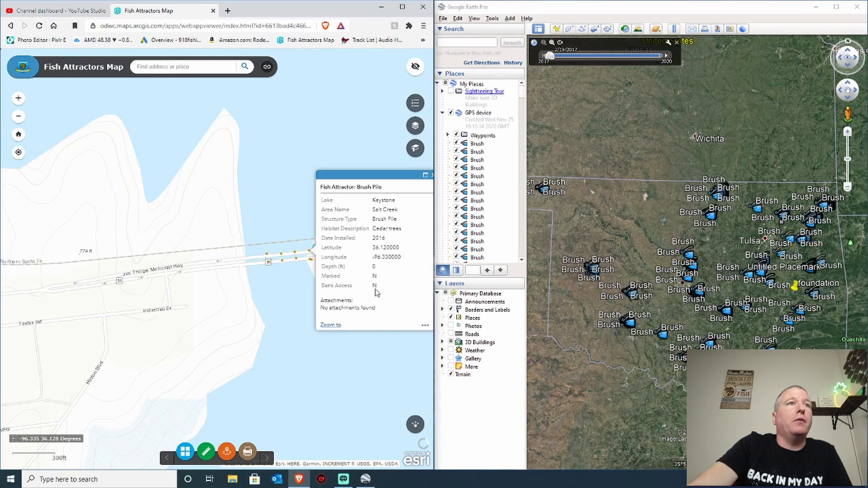
{"action": "left_click", "coordinate": [430, 176]}
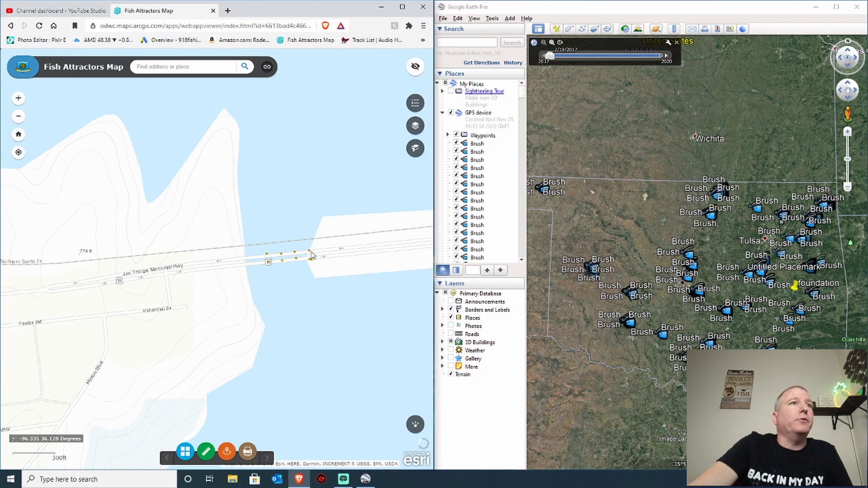
{"action": "scroll", "coordinate": [310, 254], "scroll_direction": "up", "scroll_amount": 1}
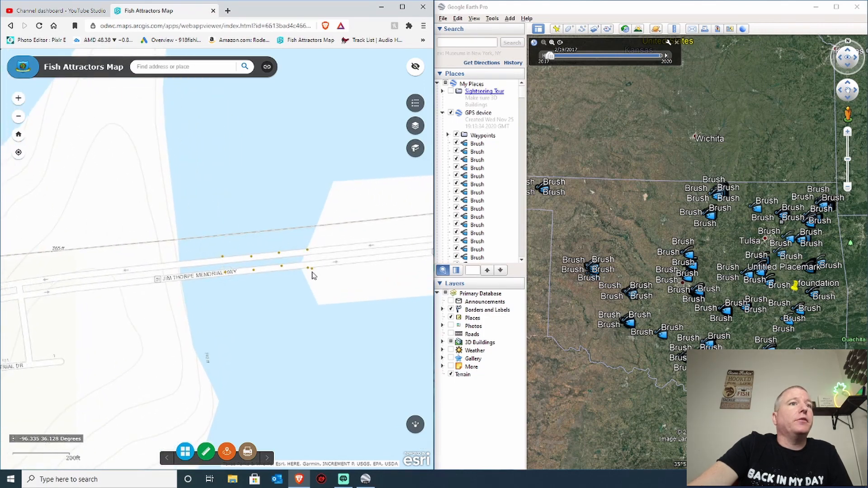
{"action": "left_click", "coordinate": [312, 269]}
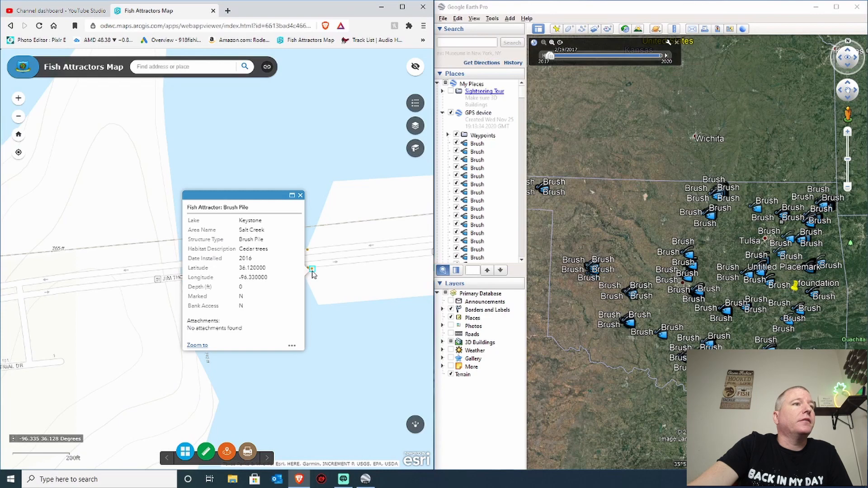
{"action": "left_click", "coordinate": [301, 195]}
- Bring the attractors across the whole state of Oklahoma back into view on the web map
{"action": "scroll", "coordinate": [282, 194], "scroll_direction": "down", "scroll_amount": 2}
{"action": "scroll", "coordinate": [280, 194], "scroll_direction": "down", "scroll_amount": 3}
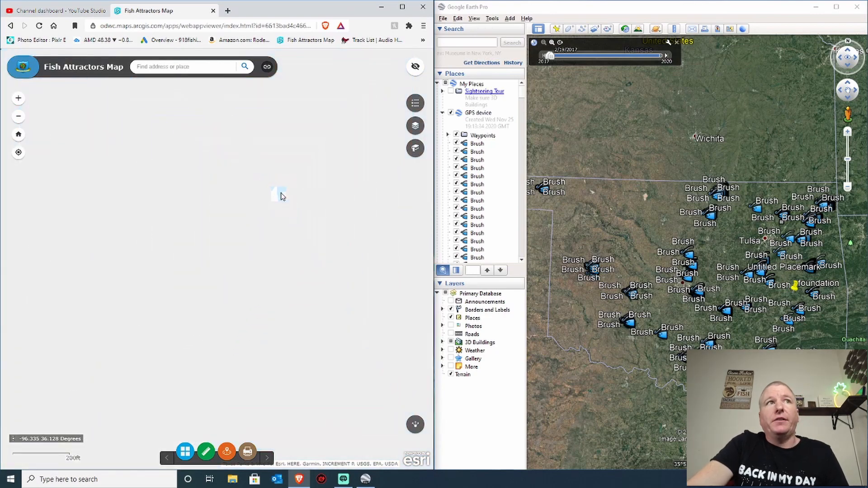
{"action": "scroll", "coordinate": [296, 208], "scroll_direction": "down", "scroll_amount": 4}
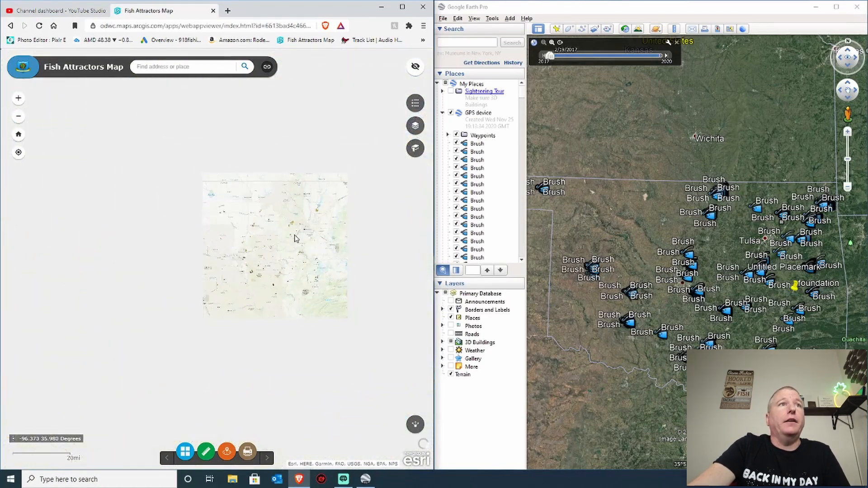
{"action": "left_click_drag", "start_coordinate": [355, 280], "coordinate": [361, 278]}
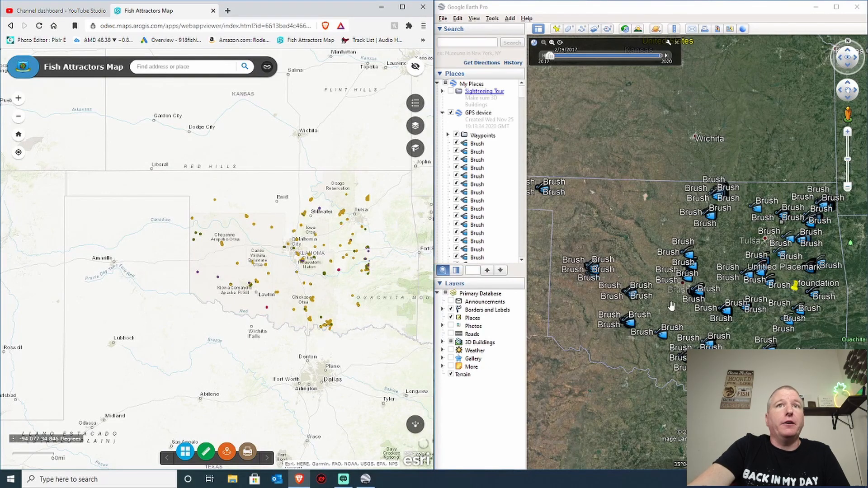
- Locate Lake Carl Etling in the far western Oklahoma panhandle on the Google Earth Pro imagery
{"action": "left_click_drag", "start_coordinate": [630, 231], "coordinate": [732, 253]}
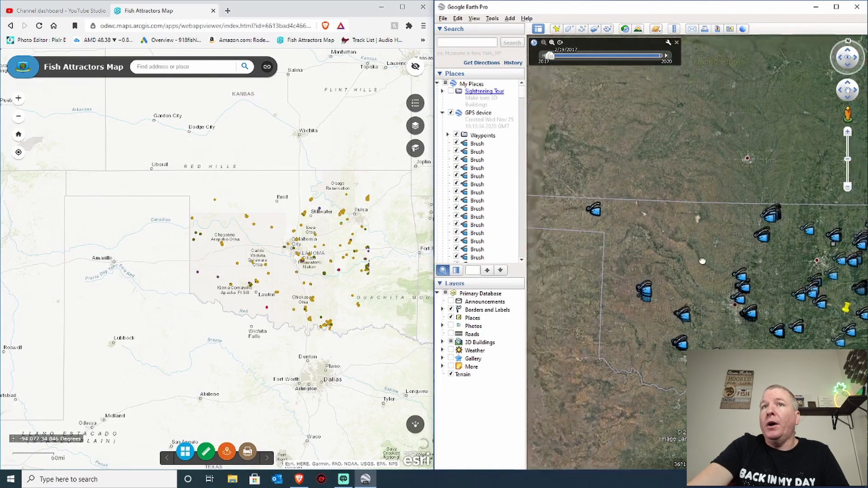
{"action": "left_click_drag", "start_coordinate": [587, 235], "coordinate": [659, 257]}
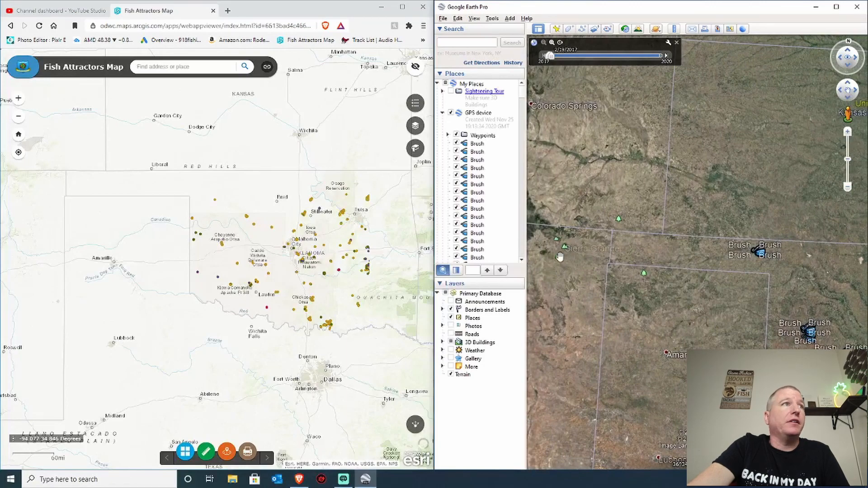
{"action": "scroll", "coordinate": [632, 248], "scroll_direction": "up", "scroll_amount": 2}
{"action": "scroll", "coordinate": [632, 248], "scroll_direction": "up", "scroll_amount": 3}
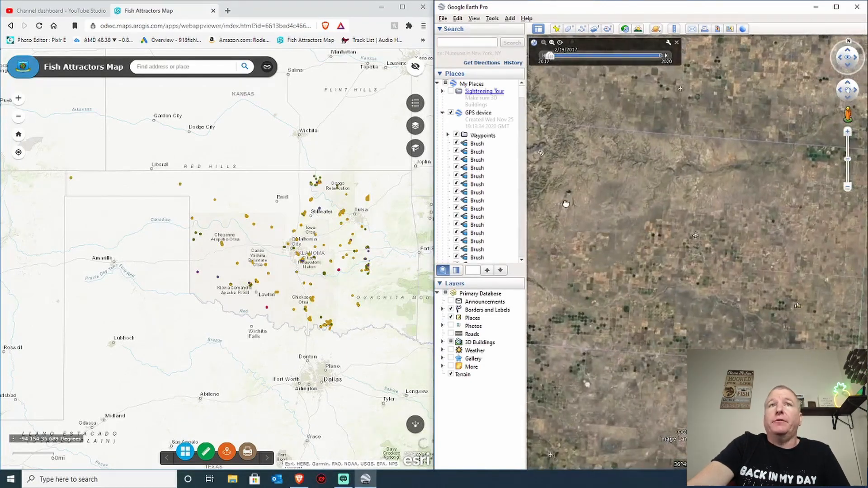
{"action": "scroll", "coordinate": [620, 269], "scroll_direction": "up", "scroll_amount": 3}
{"action": "scroll", "coordinate": [620, 268], "scroll_direction": "up", "scroll_amount": 3}
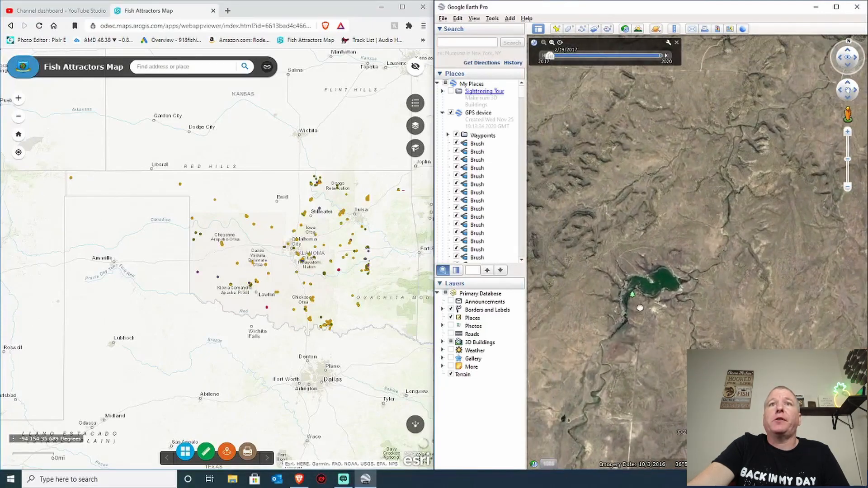
- Find Carl Etling Lake in Black Mesa State Park on the web map, close enough to distinguish its individual attractors
{"action": "scroll", "coordinate": [77, 183], "scroll_direction": "up", "scroll_amount": 5}
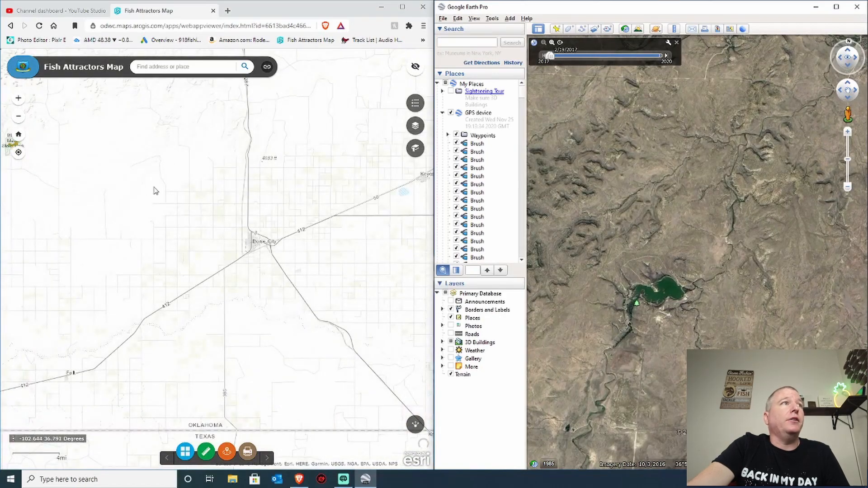
{"action": "left_click_drag", "start_coordinate": [152, 188], "coordinate": [292, 279]}
{"action": "left_click_drag", "start_coordinate": [193, 238], "coordinate": [260, 265]}
{"action": "scroll", "coordinate": [255, 266], "scroll_direction": "up", "scroll_amount": 5}
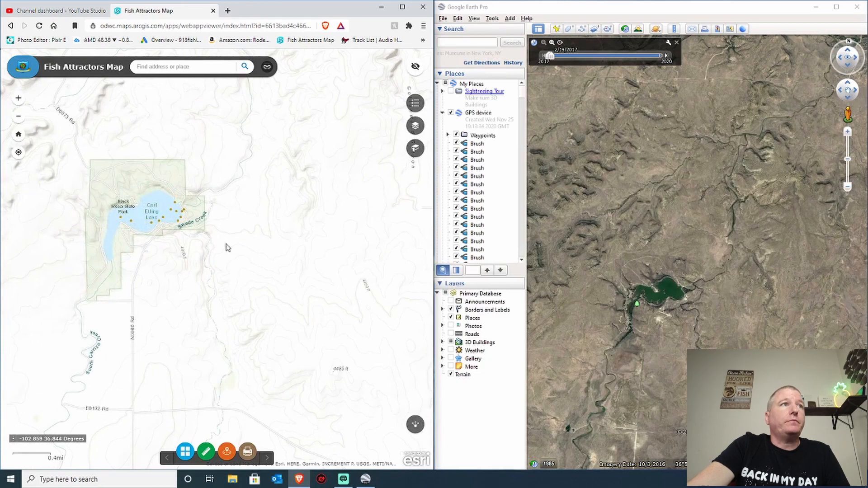
{"action": "scroll", "coordinate": [188, 235], "scroll_direction": "up", "scroll_amount": 1}
{"action": "left_click_drag", "start_coordinate": [203, 251], "coordinate": [297, 265]}
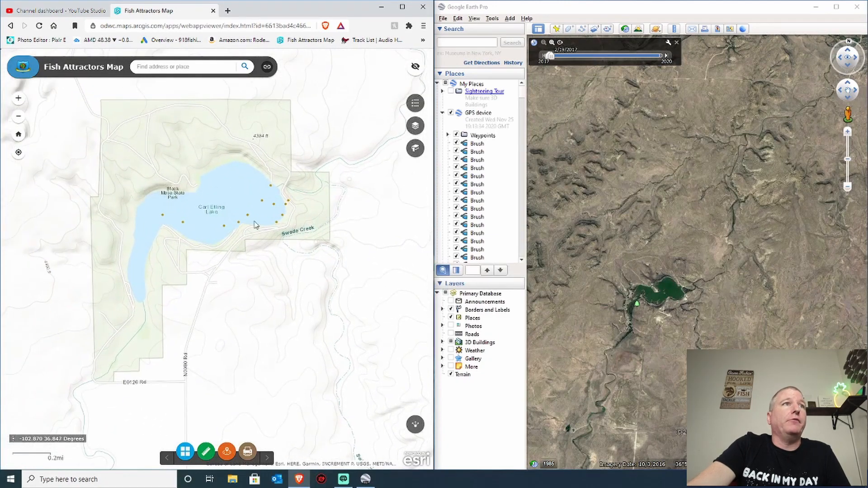
- Examine the details of a brush pile at Carl Etling Lake's east end and of the westernmost one
{"action": "left_click", "coordinate": [286, 205]}
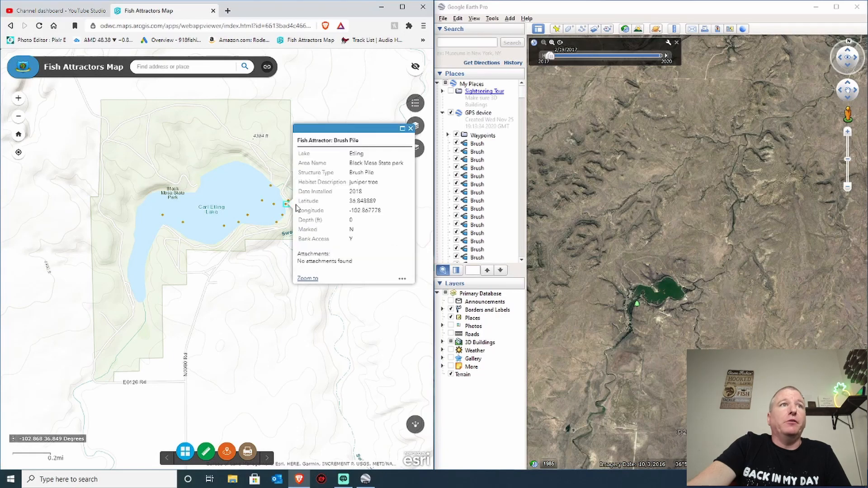
{"action": "left_click", "coordinate": [410, 128]}
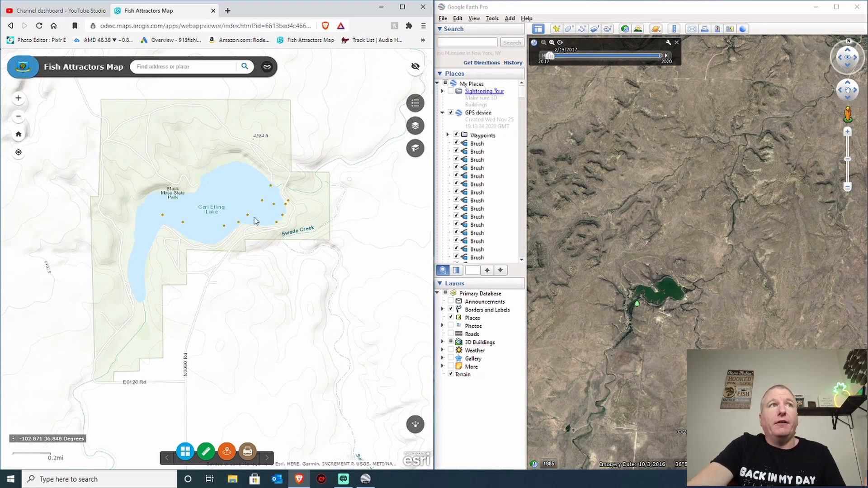
{"action": "left_click", "coordinate": [162, 216]}
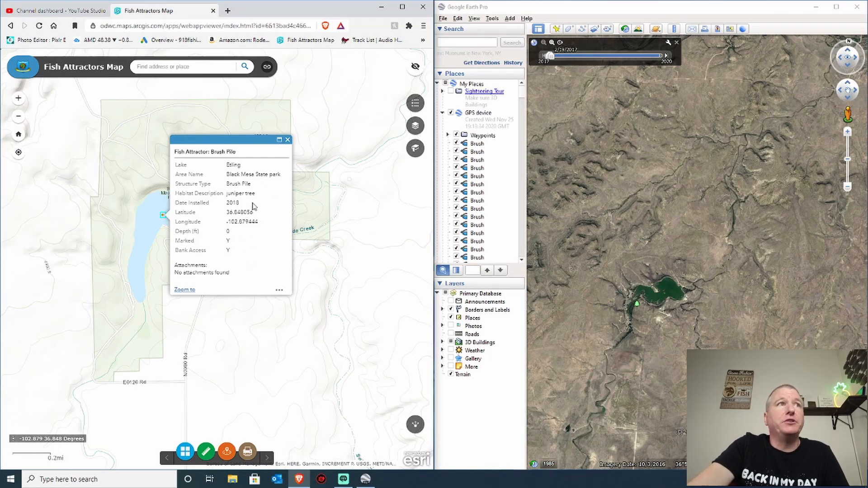
{"action": "left_click_drag", "start_coordinate": [258, 193], "coordinate": [259, 254]}
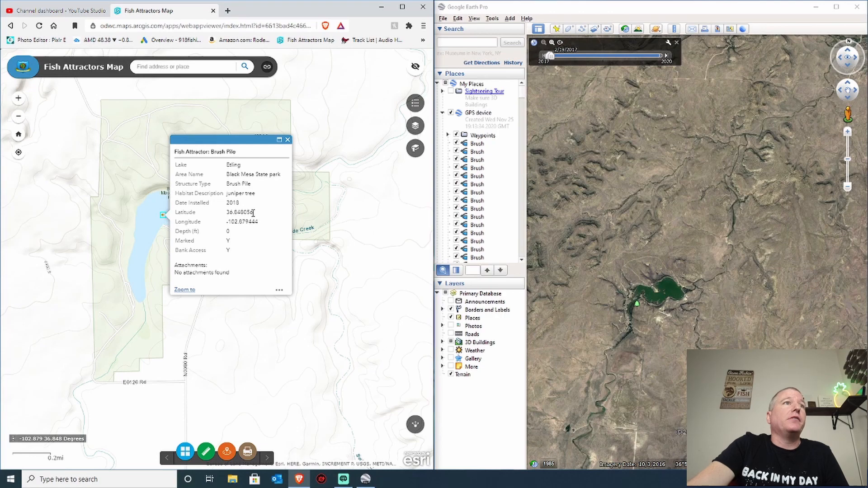
- Create a new placemark in Google Earth Pro using the westernmost brush pile's latitude, 36.848056, copied from the web map
{"action": "left_click_drag", "start_coordinate": [242, 216], "coordinate": [228, 218]}
{"action": "key", "text": "ctrl+c"}
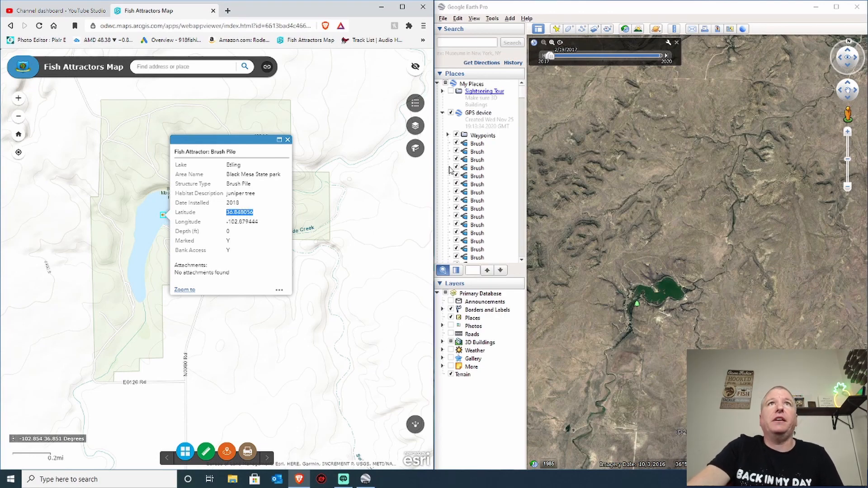
{"action": "left_click", "coordinate": [651, 248]}
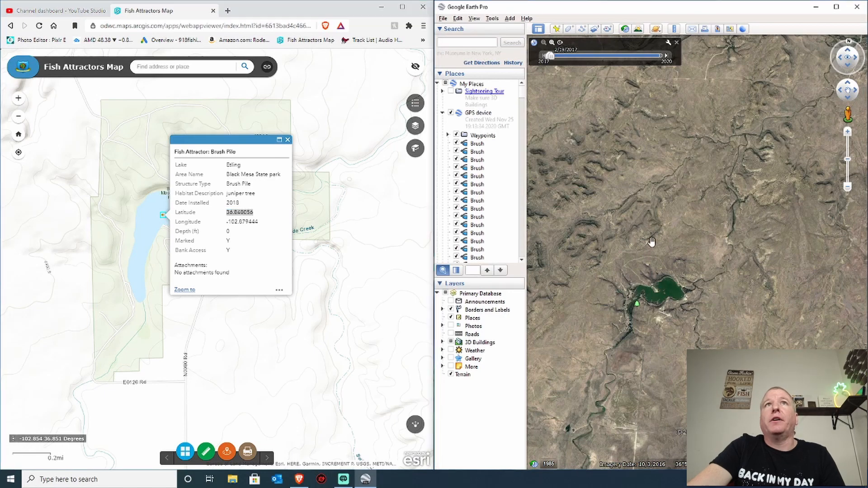
{"action": "left_click", "coordinate": [556, 29]}
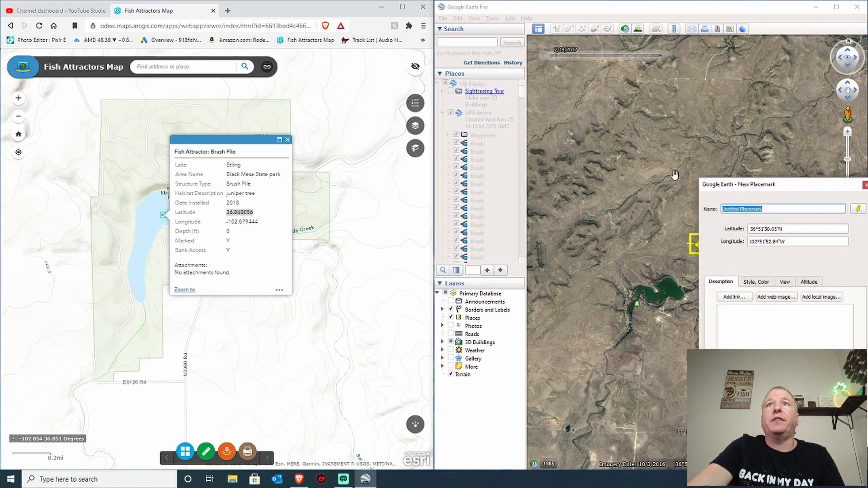
{"action": "triple_click", "coordinate": [788, 230]}
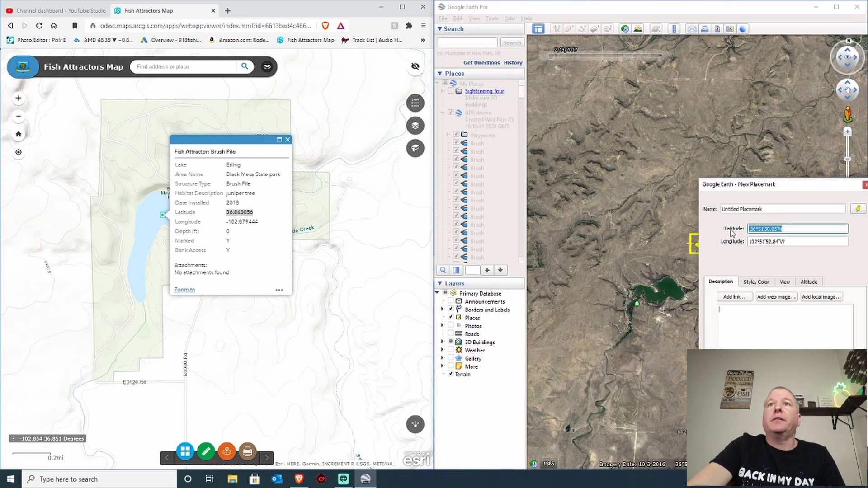
{"action": "key", "text": "ctrl+v"}
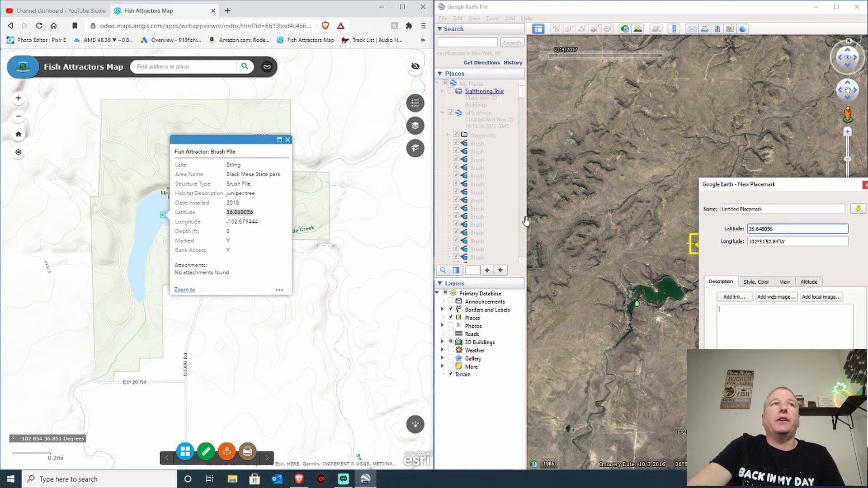
- Copy the brush pile's longitude, -102.879444, from the web map into the new placemark
{"action": "left_click", "coordinate": [257, 221]}
{"action": "double_click", "coordinate": [253, 221]}
{"action": "left_click", "coordinate": [258, 223]}
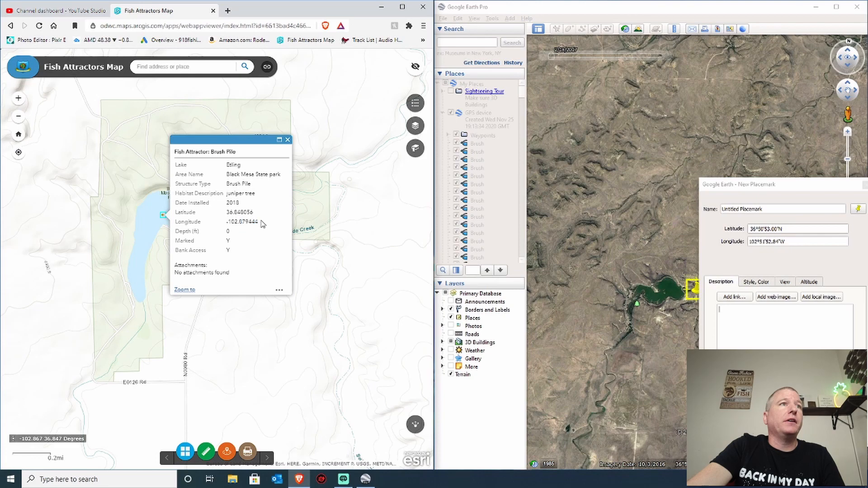
{"action": "left_click_drag", "start_coordinate": [258, 221], "coordinate": [228, 224]}
{"action": "key", "text": "ctrl+c"}
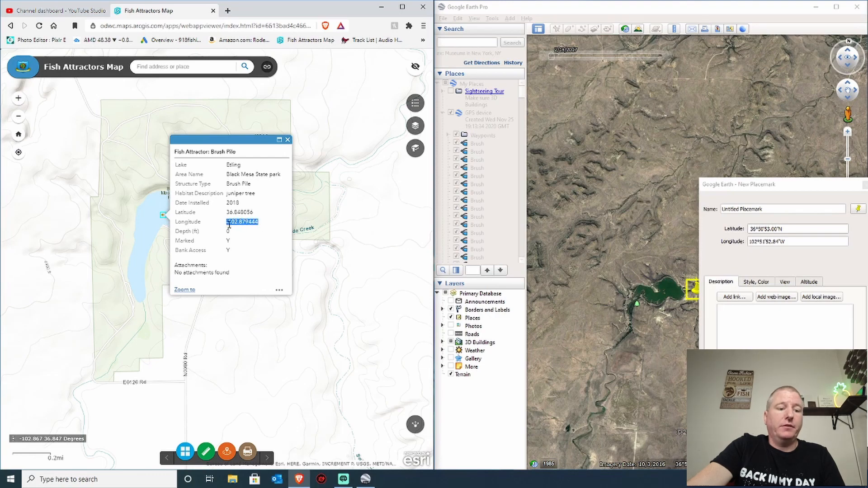
{"action": "left_click_drag", "start_coordinate": [789, 241], "coordinate": [731, 251]}
{"action": "key", "text": "ctrl+v"}
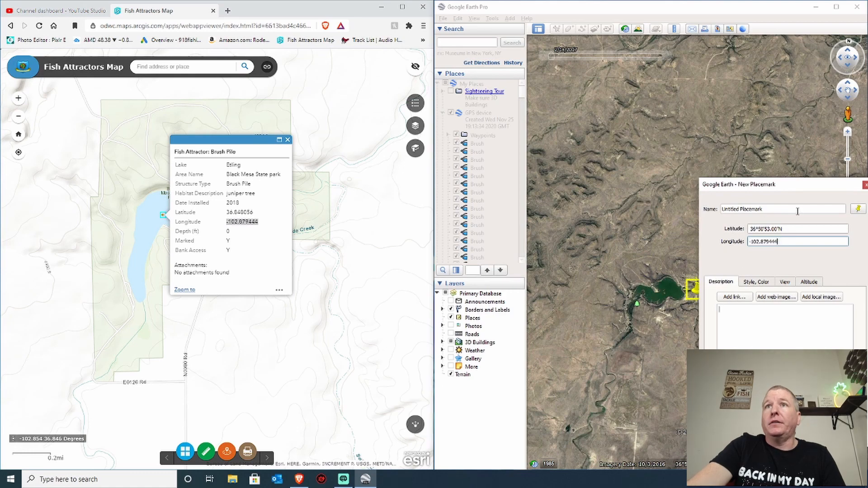
- Name the new placemark Brush
{"action": "left_click_drag", "start_coordinate": [793, 209], "coordinate": [687, 217]}
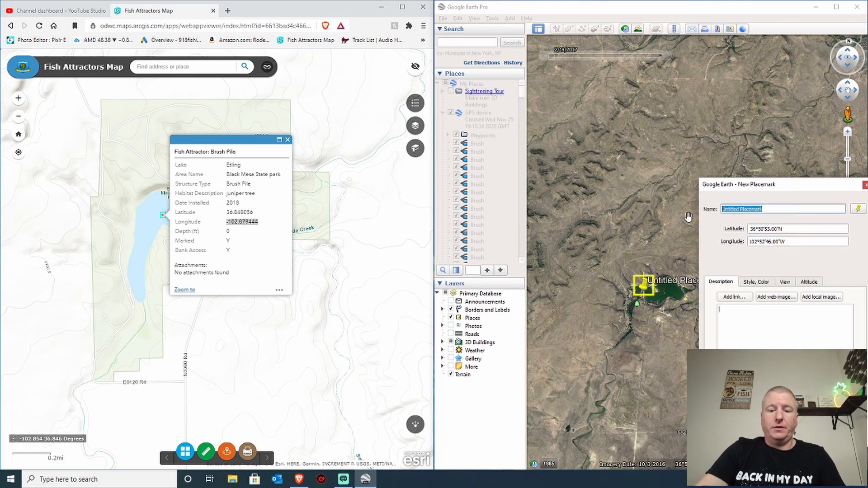
{"action": "type", "text": "Bru"}
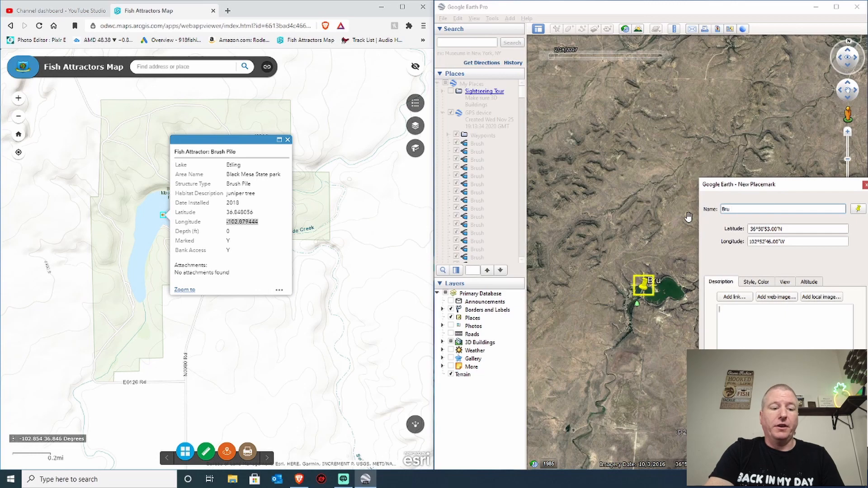
{"action": "type", "text": "sh"}
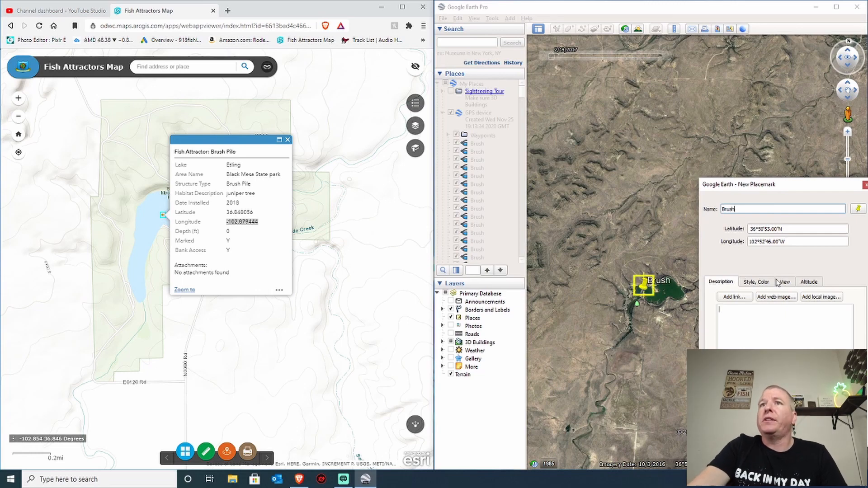
{"action": "left_click", "coordinate": [858, 210]}
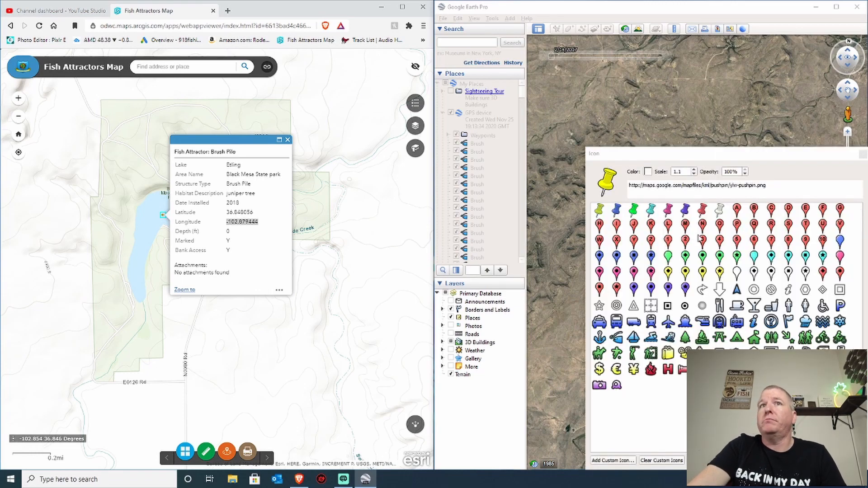
{"action": "left_click", "coordinate": [617, 338]}
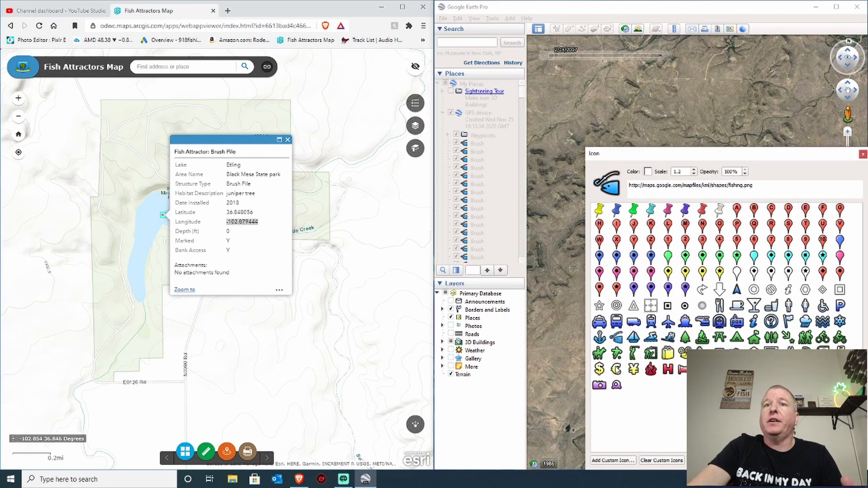
{"action": "left_click", "coordinate": [842, 460]}
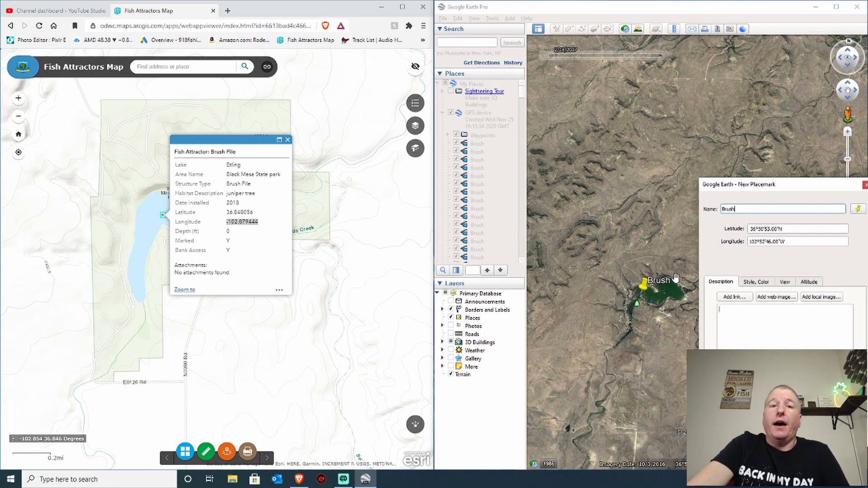
- Give the Brush placemark the blue fishing icon, save it, and inspect its position on Lake Carl Etling
{"action": "left_click", "coordinate": [856, 209]}
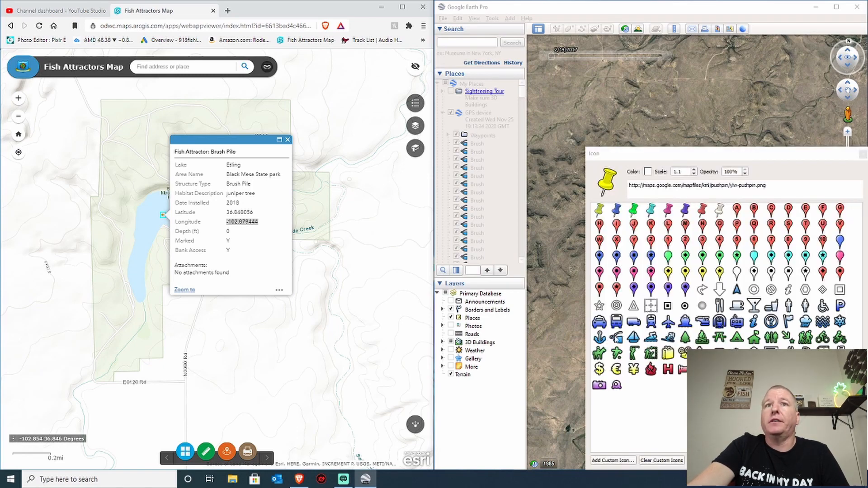
{"action": "left_click", "coordinate": [616, 336]}
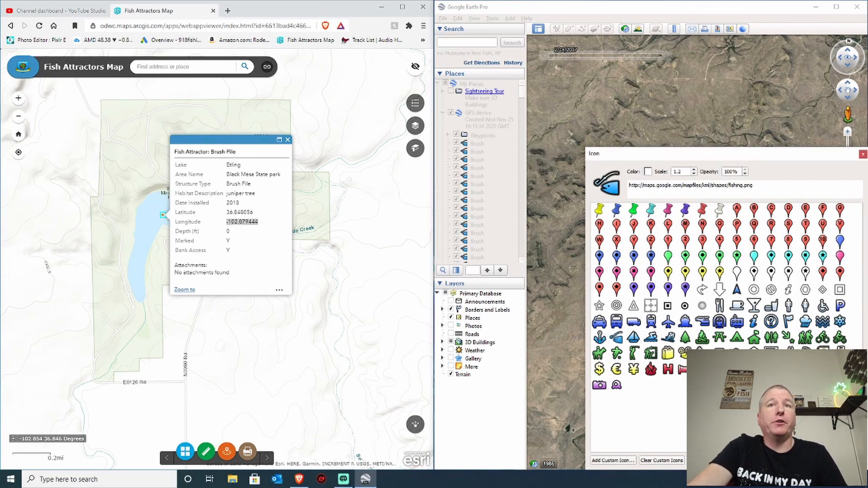
{"action": "key", "text": "Return"}
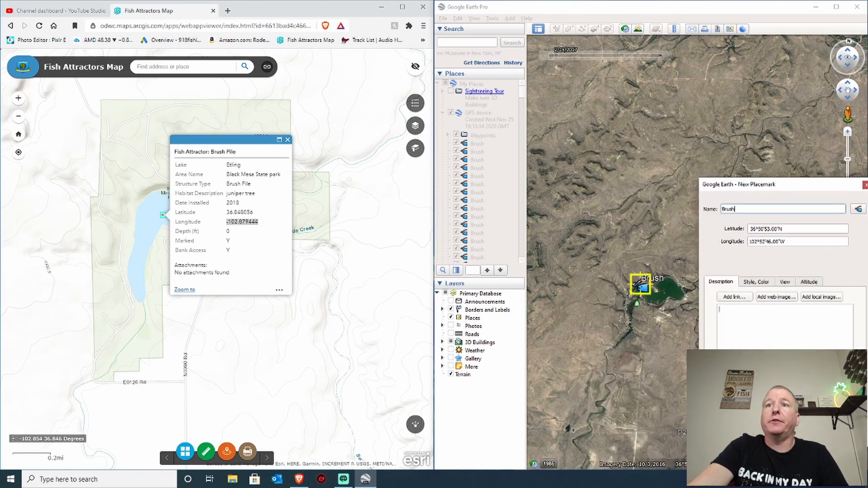
{"action": "key", "text": "Return"}
{"action": "scroll", "coordinate": [644, 295], "scroll_direction": "up", "scroll_amount": 3}
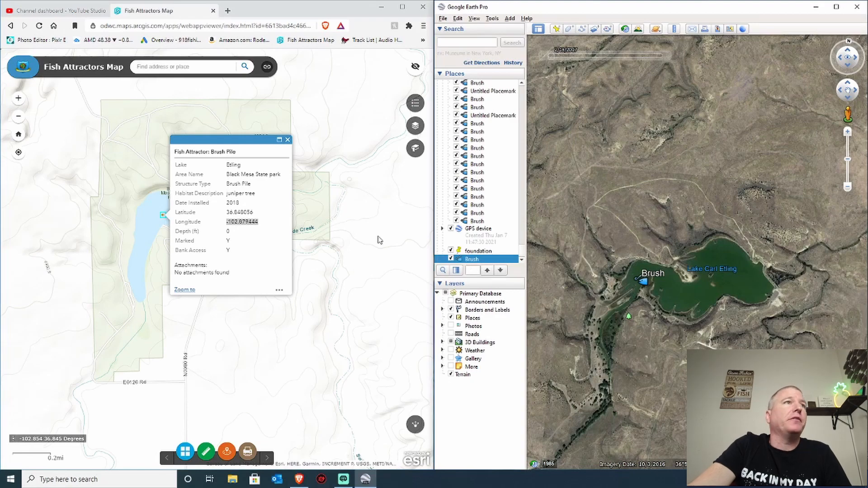
- Create another placemark using latitude 36.847500, copied from the next brush pile to the east on the web map
{"action": "left_click", "coordinate": [287, 139]}
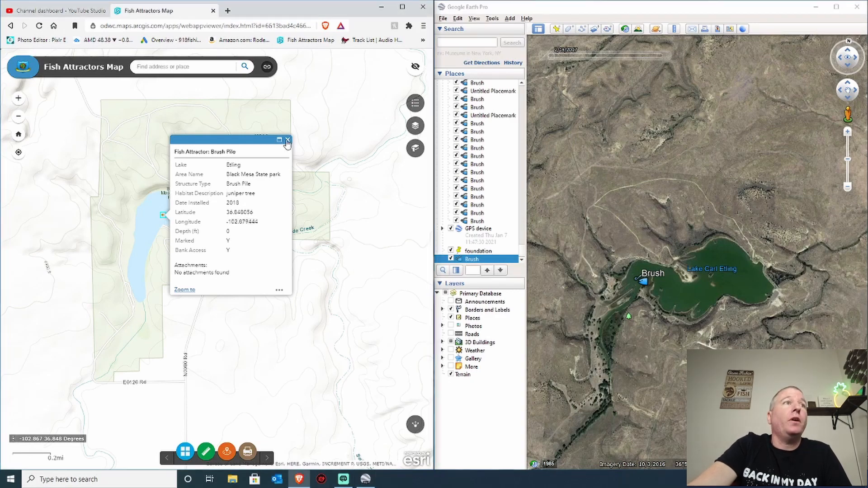
{"action": "left_click", "coordinate": [184, 223]}
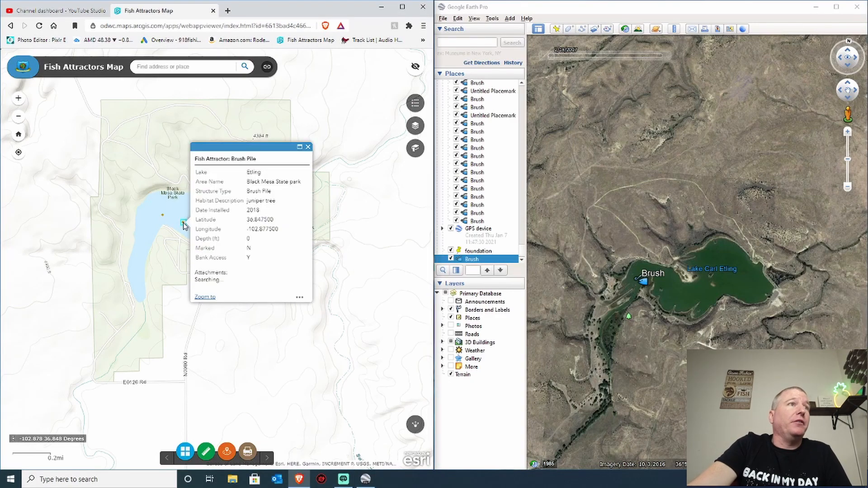
{"action": "left_click_drag", "start_coordinate": [274, 220], "coordinate": [247, 221]}
{"action": "key", "text": "ctrl+c"}
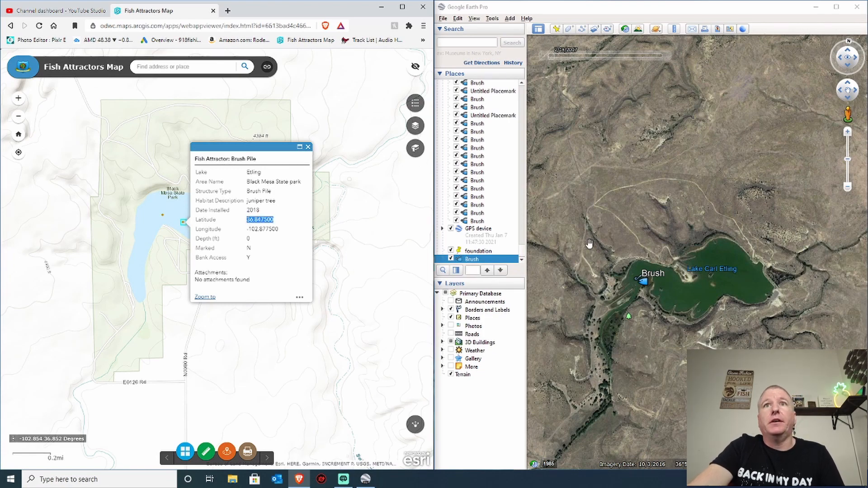
{"action": "left_click", "coordinate": [555, 30]}
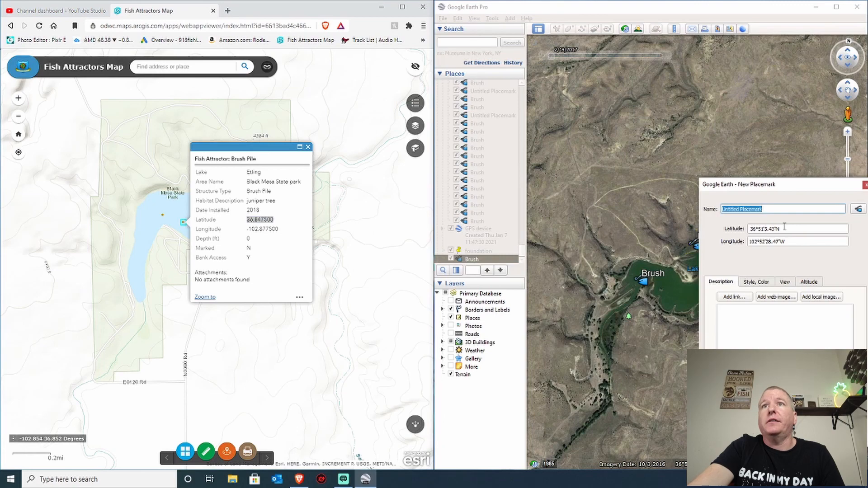
{"action": "key", "text": "Tab"}
{"action": "key", "text": "ctrl+v"}
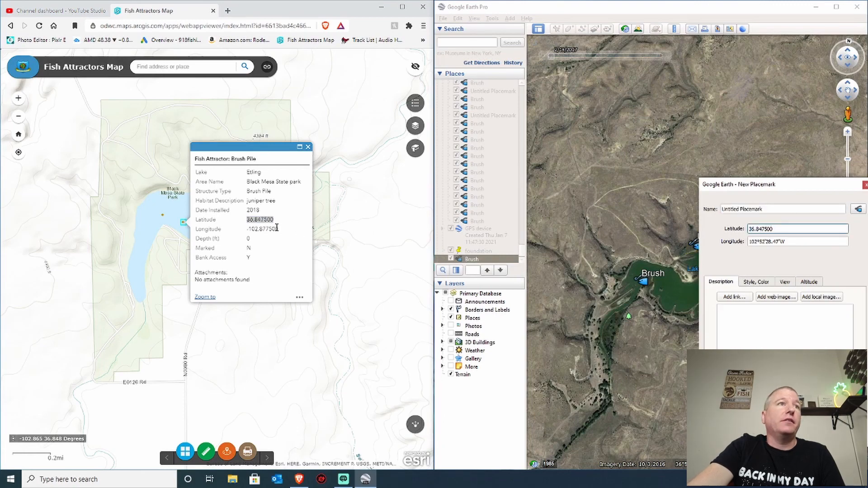
- Copy the brush pile's longitude, -102.877500, from the web map into the new placemark and save it under the name Brush
{"action": "left_click_drag", "start_coordinate": [279, 229], "coordinate": [248, 231]}
{"action": "key", "text": "ctrl+c"}
{"action": "triple_click", "coordinate": [797, 241]}
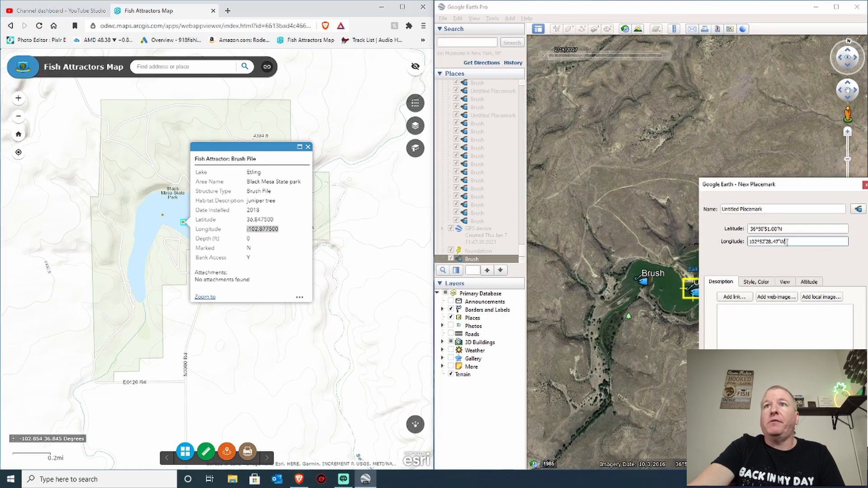
{"action": "key", "text": "ctrl+v"}
{"action": "triple_click", "coordinate": [783, 210]}
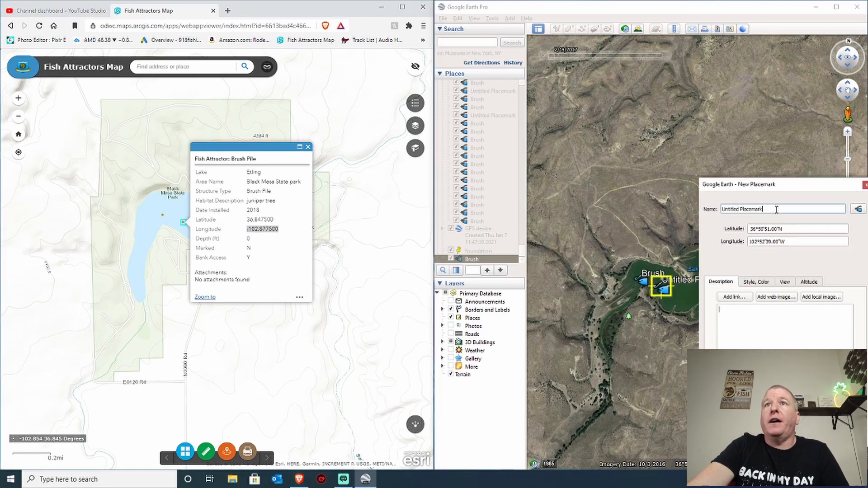
{"action": "type", "text": "Brush"}
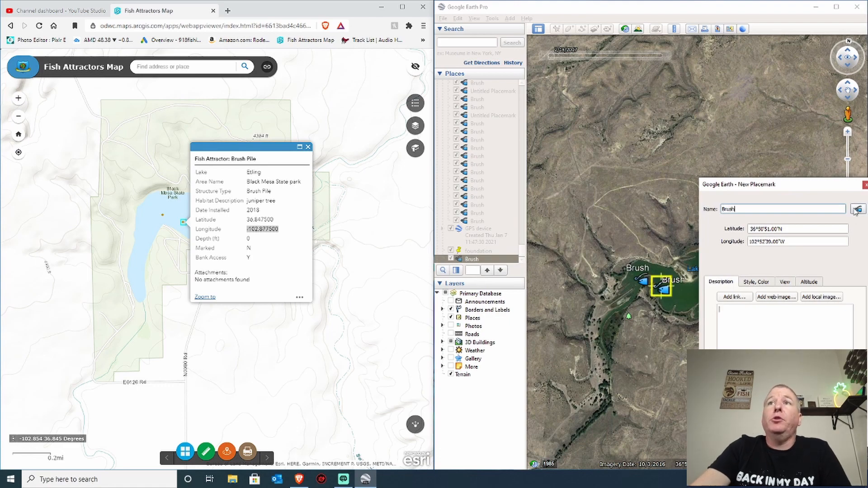
{"action": "key", "text": "Return"}
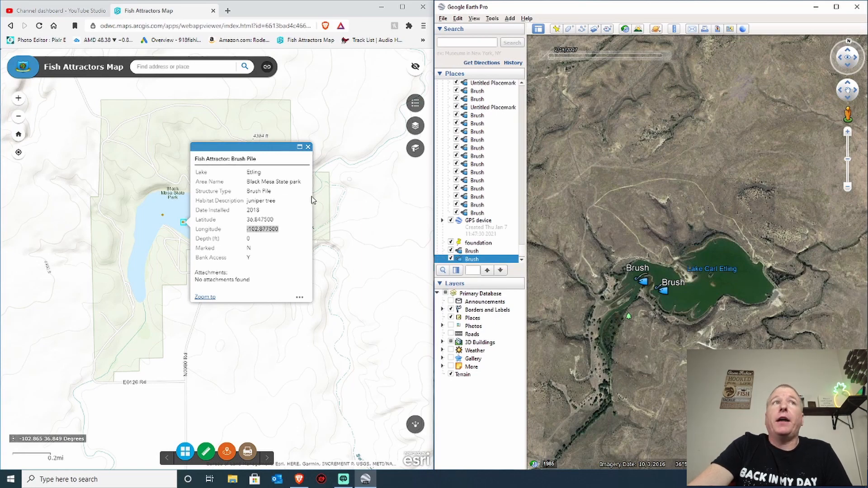
- Create a placemark with latitude 36.847222, taken from the next brush pile east on the web map's Carl Etling Lake
{"action": "left_click", "coordinate": [308, 147]}
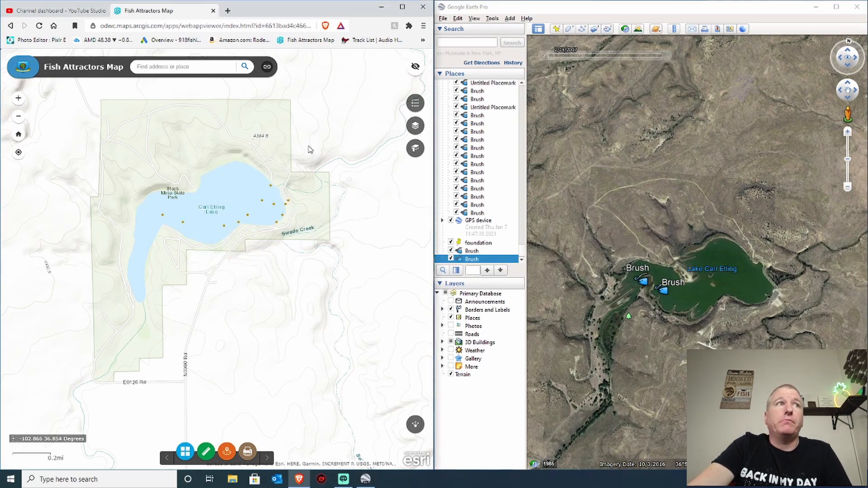
{"action": "left_click", "coordinate": [224, 227]}
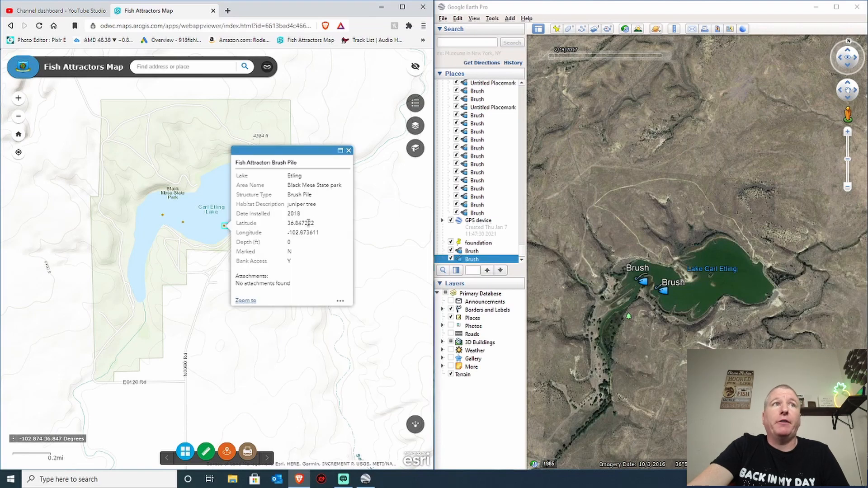
{"action": "left_click_drag", "start_coordinate": [314, 222], "coordinate": [296, 223]}
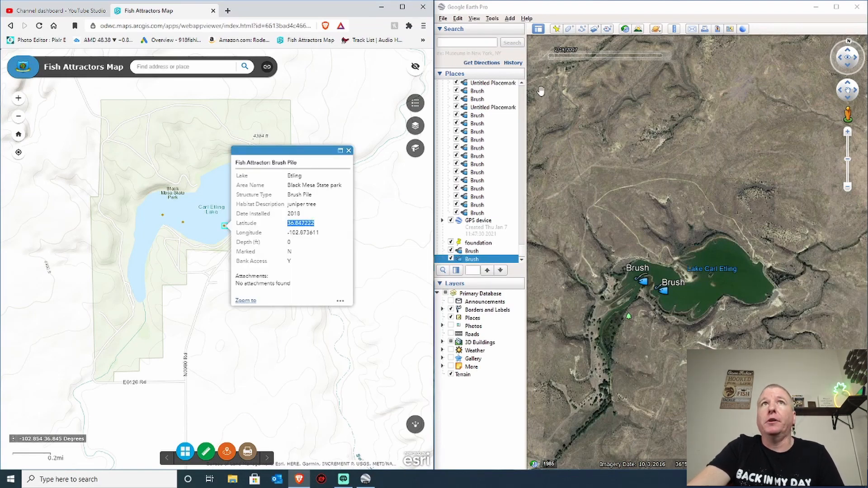
{"action": "left_click", "coordinate": [556, 29]}
{"action": "left_click_drag", "start_coordinate": [783, 229], "coordinate": [674, 233]}
{"action": "type", "text": "36.847222"}
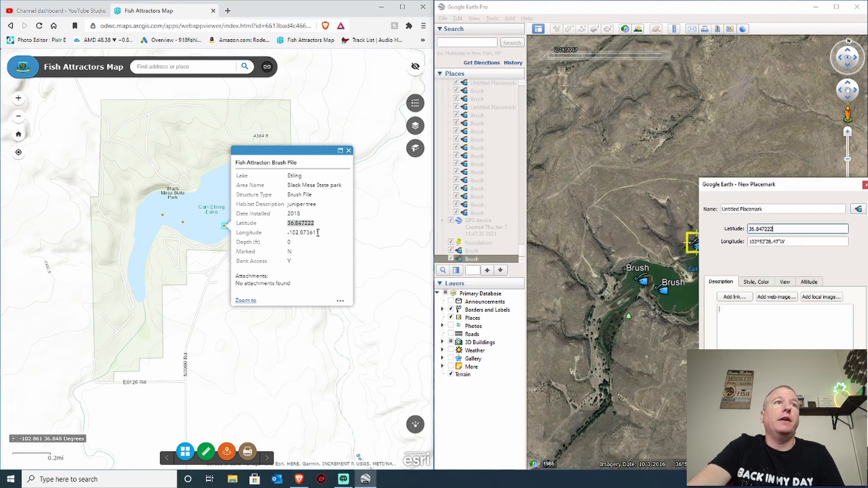
- Set the placemark's longitude to -102.873611 from the web map's brush pile details and save it as Brush
{"action": "left_click_drag", "start_coordinate": [318, 233], "coordinate": [288, 237]}
{"action": "key", "text": "ctrl+c"}
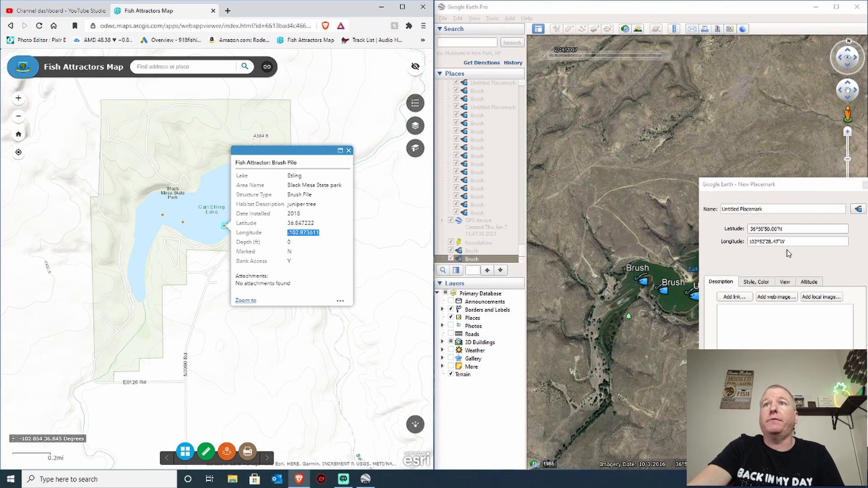
{"action": "left_click_drag", "start_coordinate": [788, 242], "coordinate": [710, 251]}
{"action": "key", "text": "ctrl+v"}
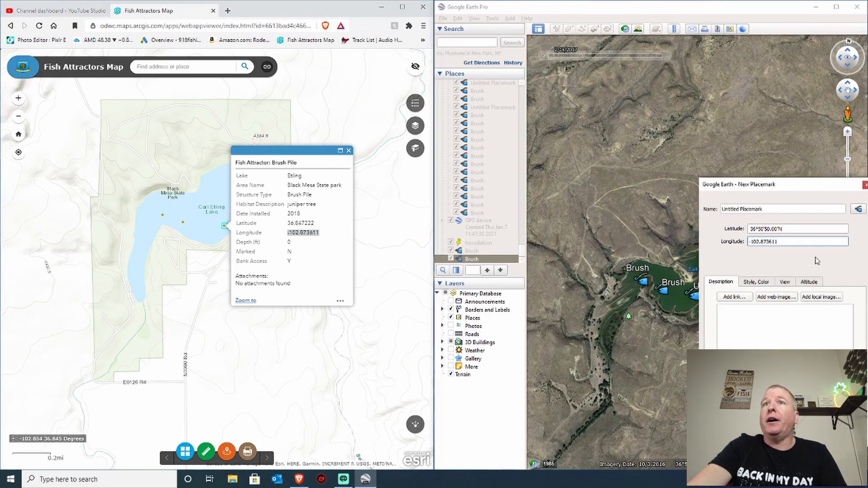
{"action": "key", "text": "Tab"}
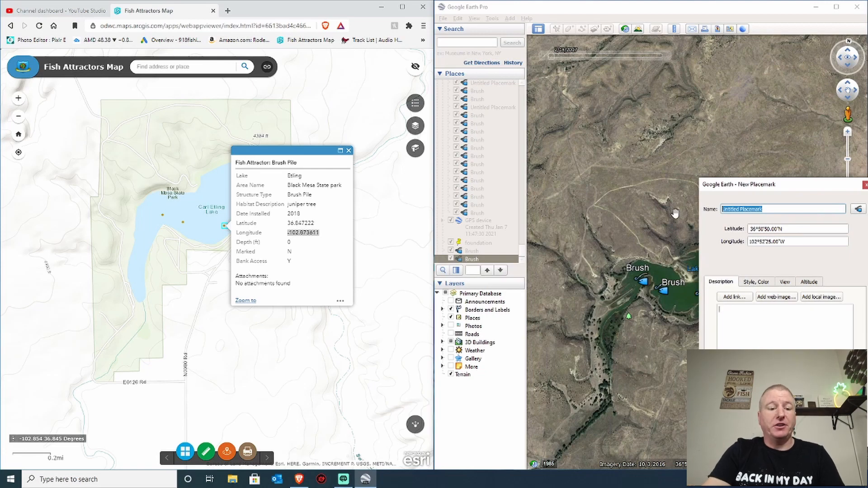
{"action": "type", "text": "Brush"}
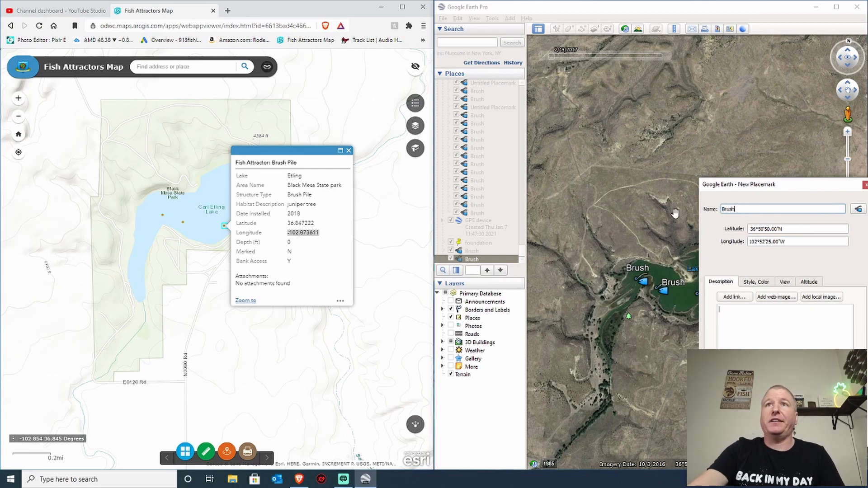
{"action": "key", "text": "Return"}
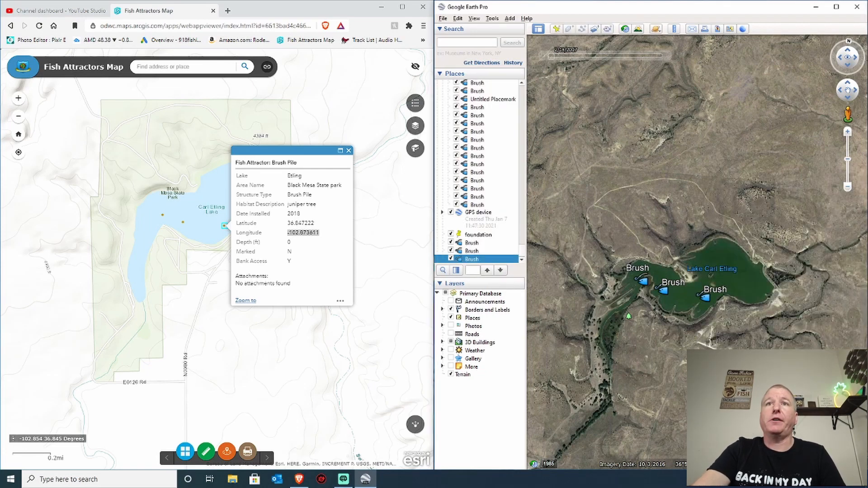
- Open the next brush pile to the east on the web map and create a placemark with its latitude, 36.847500
{"action": "left_click", "coordinate": [348, 151]}
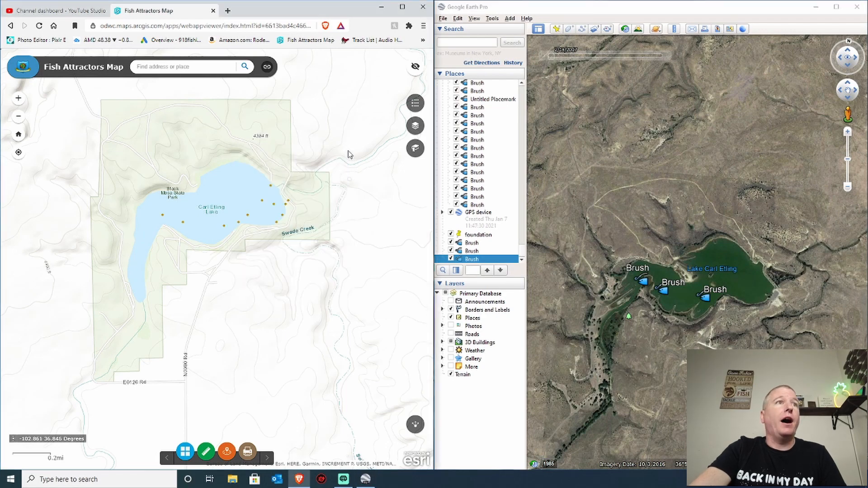
{"action": "left_click", "coordinate": [239, 223]}
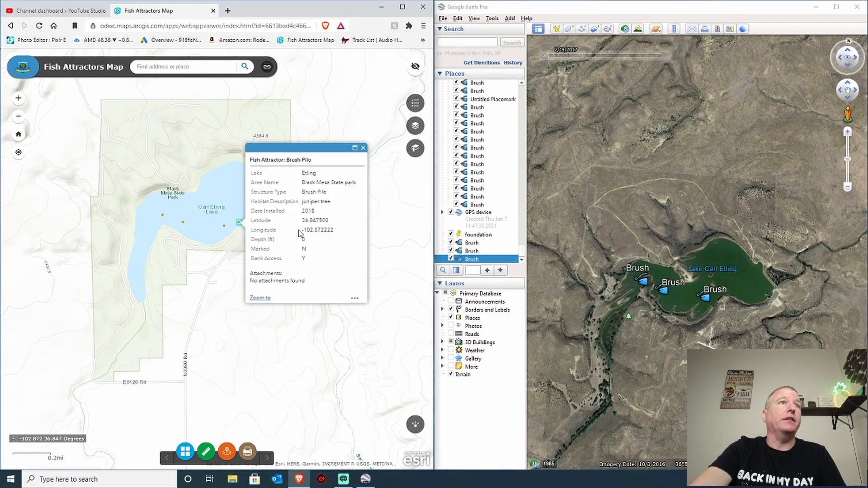
{"action": "left_click_drag", "start_coordinate": [330, 221], "coordinate": [318, 221]}
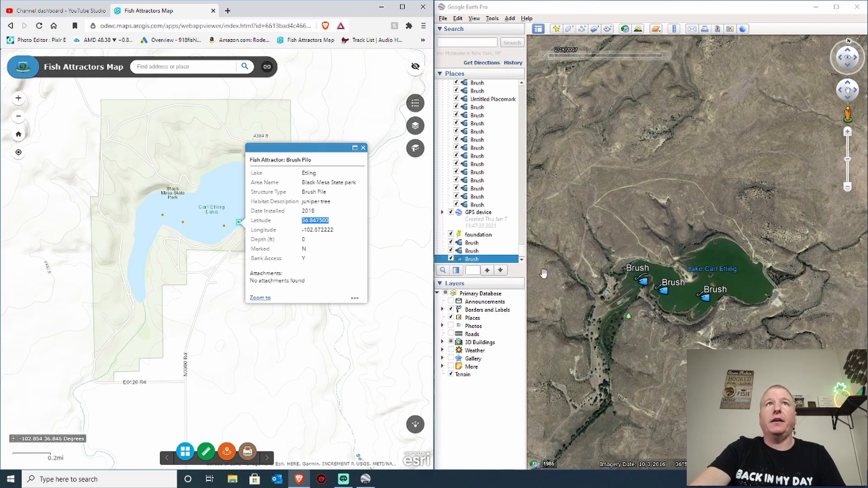
{"action": "left_click", "coordinate": [556, 29]}
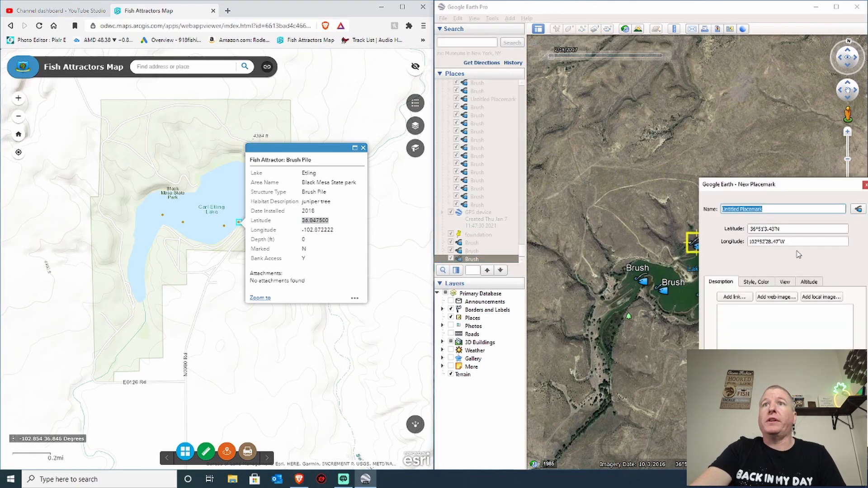
{"action": "key", "text": "Tab"}
{"action": "type", "text": "36.847500"}
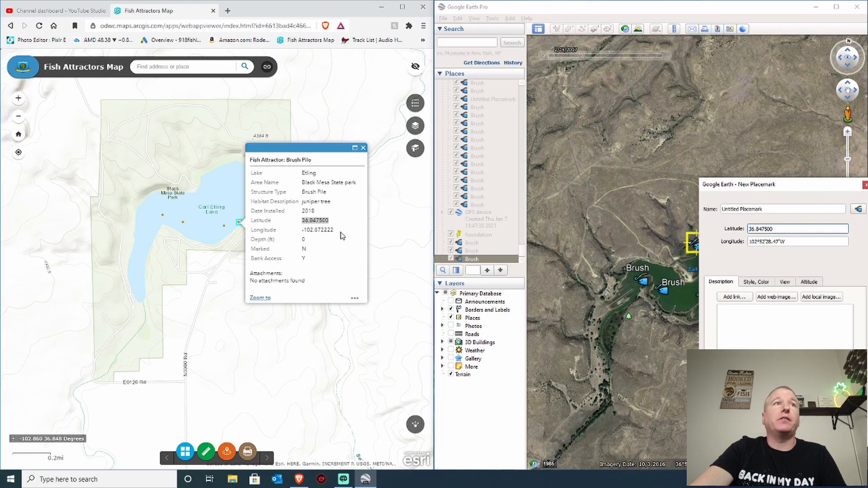
- Copy longitude -102.872222 from the brush pile details into the placemark and save it with the name Brush
{"action": "left_click_drag", "start_coordinate": [335, 232], "coordinate": [303, 232]}
{"action": "key", "text": "ctrl+c"}
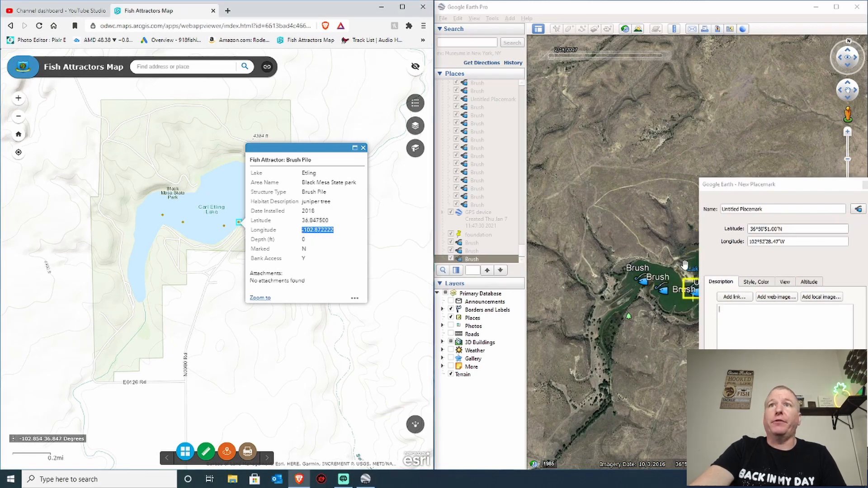
{"action": "left_click", "coordinate": [777, 242]}
{"action": "key", "text": "ctrl+a"}
{"action": "key", "text": "ctrl+v"}
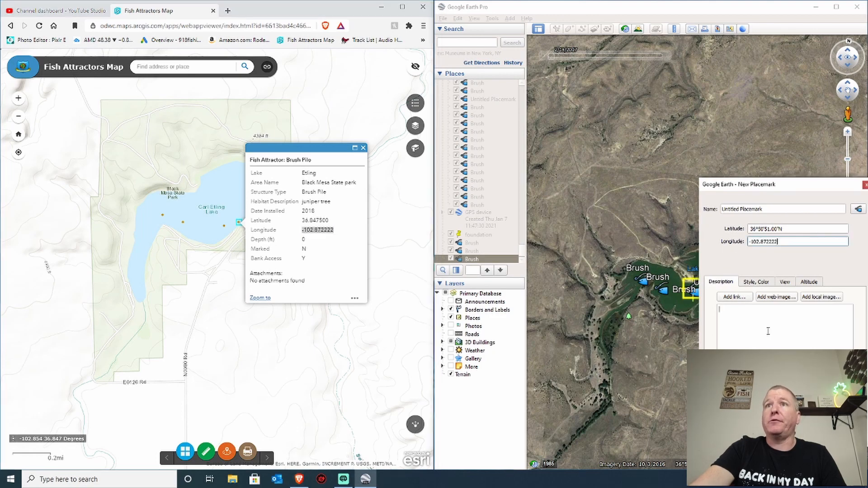
{"action": "triple_click", "coordinate": [770, 210]}
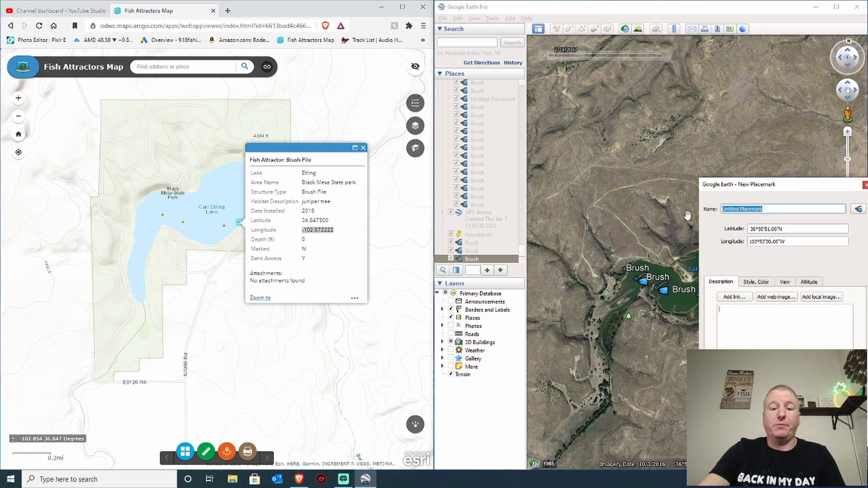
{"action": "type", "text": "Brush"}
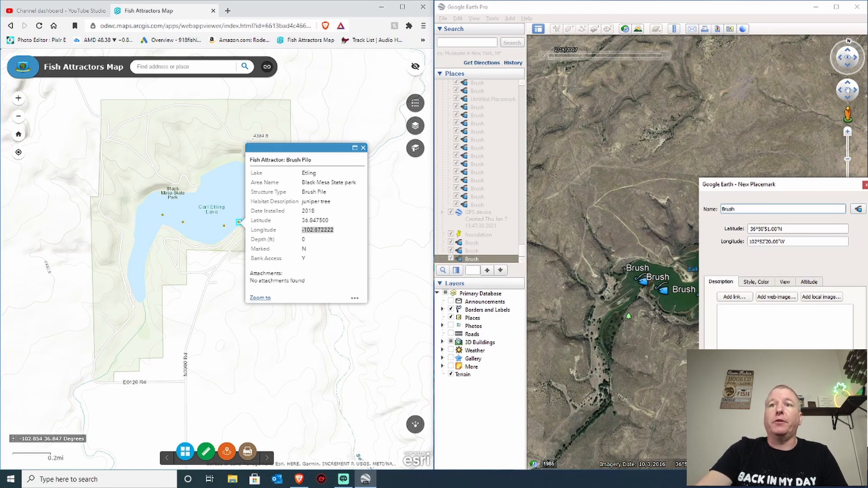
{"action": "key", "text": "Return"}
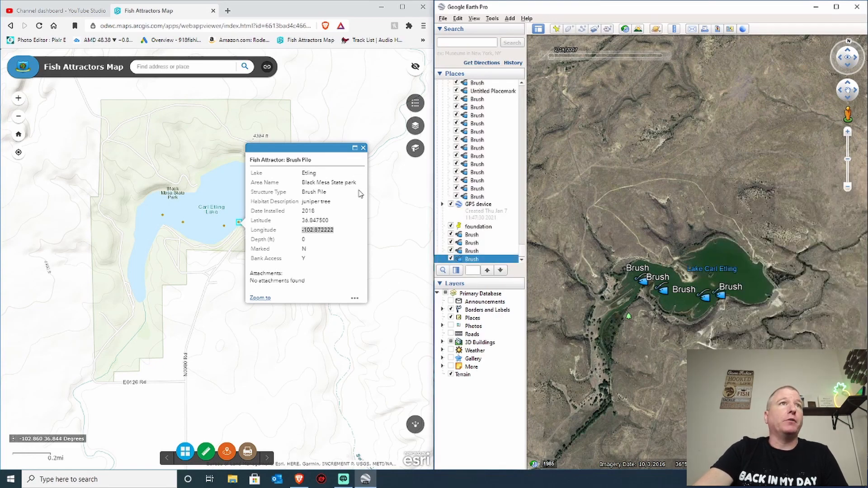
- Create another placemark using latitude 36.848056 from the following brush pile, slightly northeast of the previous one on the web map
{"action": "left_click", "coordinate": [363, 148]}
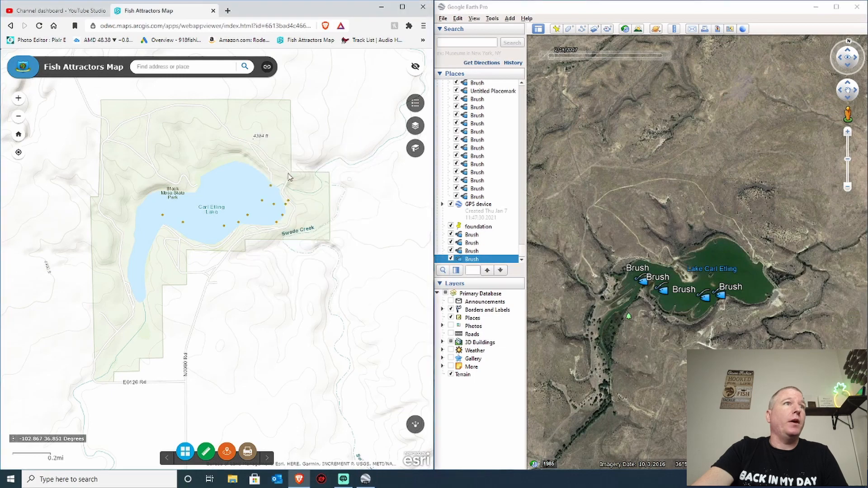
{"action": "left_click", "coordinate": [248, 217]}
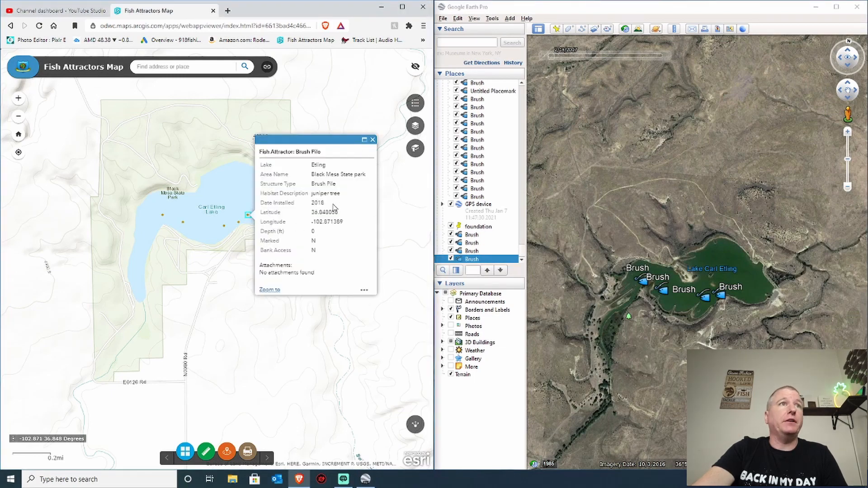
{"action": "left_click_drag", "start_coordinate": [337, 211], "coordinate": [315, 215]}
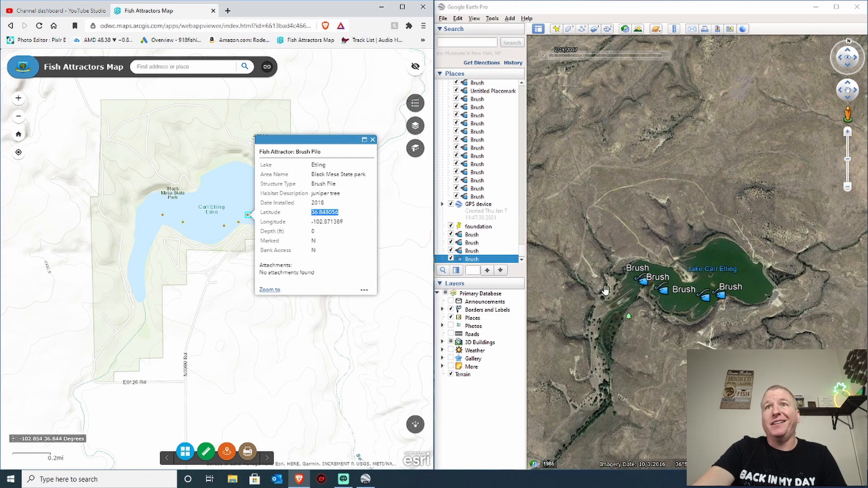
{"action": "left_click", "coordinate": [639, 108]}
{"action": "key", "text": "ctrl+shift+p"}
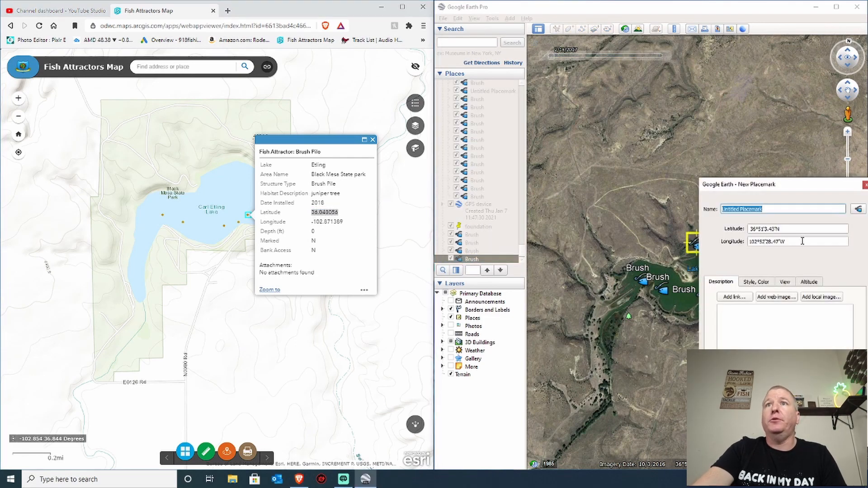
{"action": "key", "text": "Tab"}
{"action": "type", "text": "36.848056"}
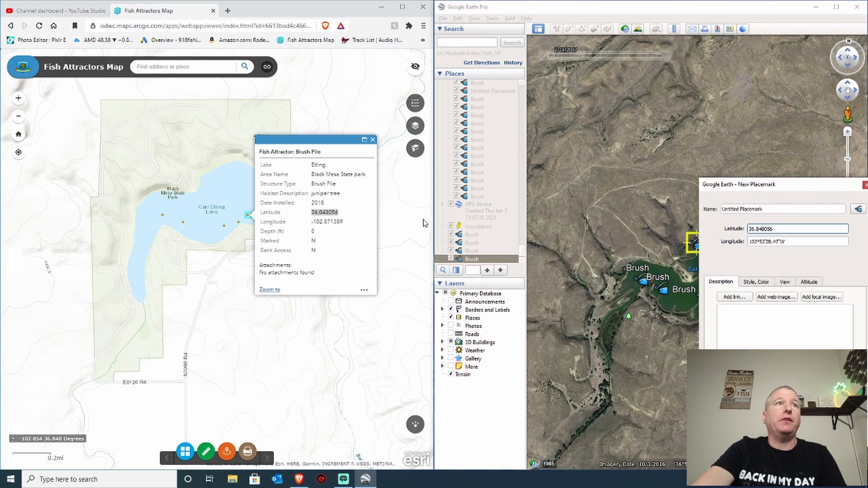
- Give the placemark the brush pile's longitude, -102.871389, from the web map, name it Brush, and save it
{"action": "left_click_drag", "start_coordinate": [344, 222], "coordinate": [312, 223]}
{"action": "key", "text": "ctrl+c"}
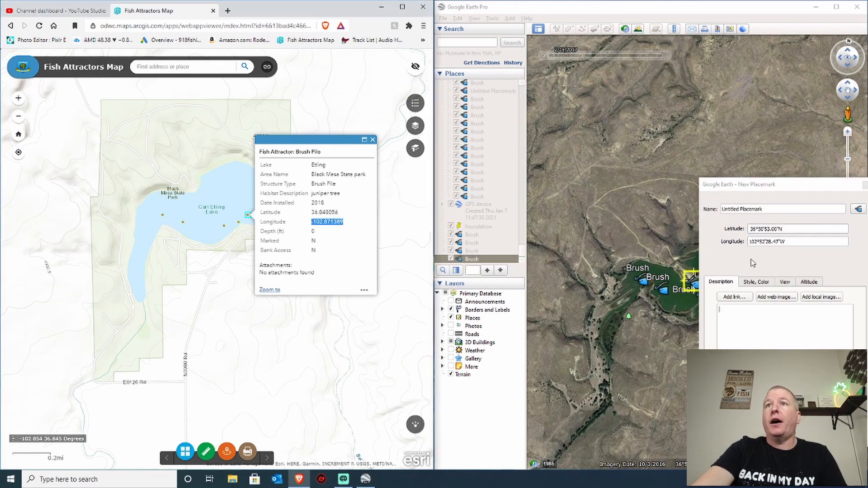
{"action": "triple_click", "coordinate": [790, 241]}
{"action": "key", "text": "ctrl+v"}
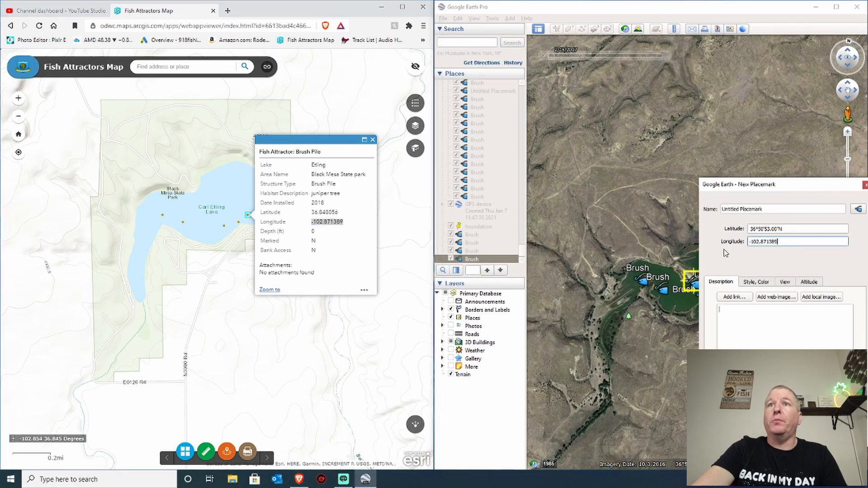
{"action": "triple_click", "coordinate": [780, 209]}
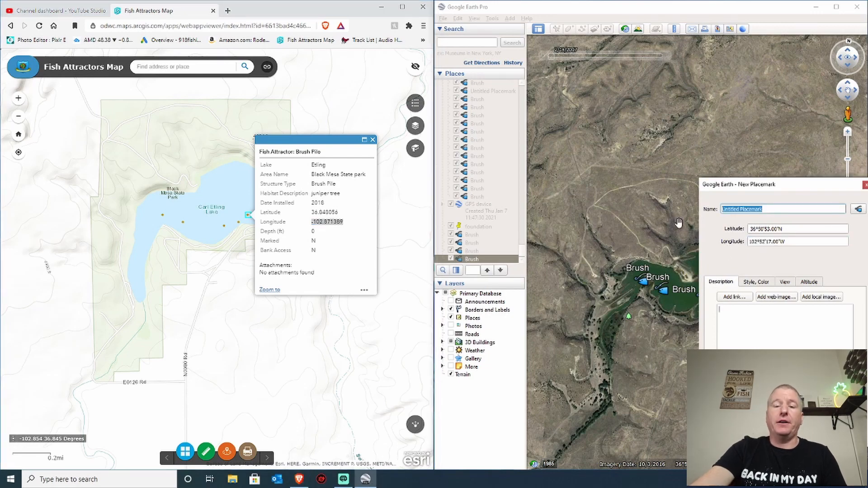
{"action": "type", "text": "Brush"}
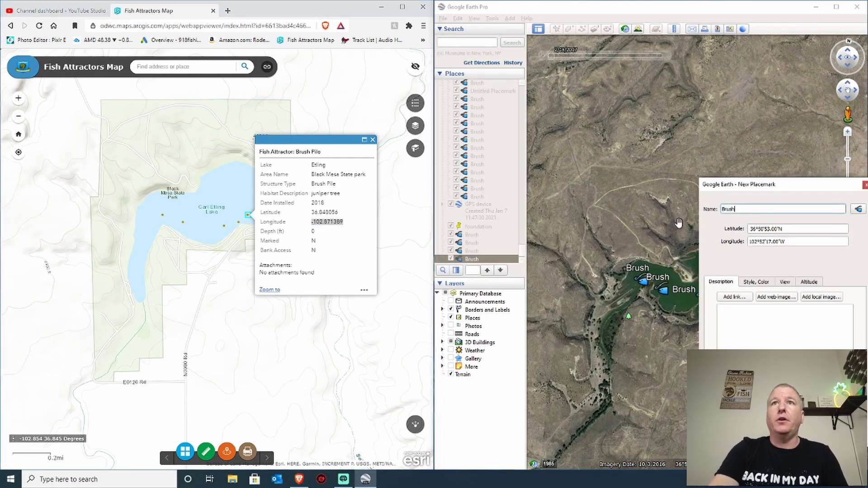
{"action": "key", "text": "Return"}
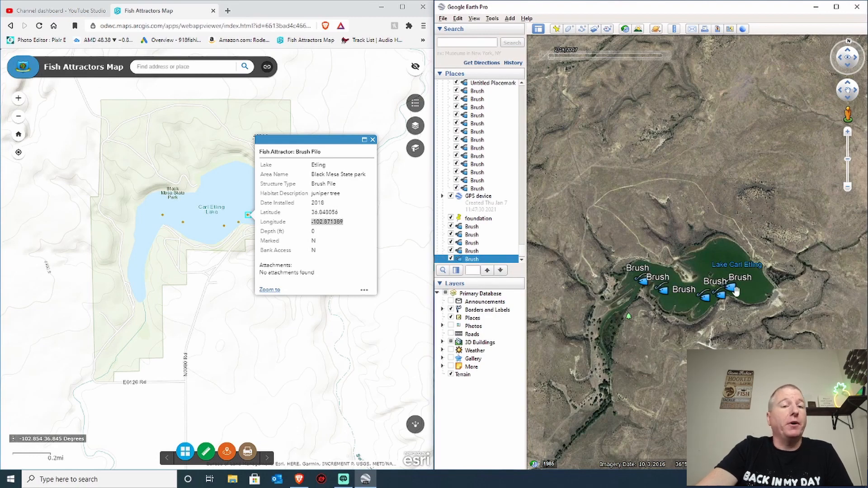
- Open the next brush pile at the lake's southeastern end on the web map and create a placemark with its latitude, 36.847500
{"action": "left_click", "coordinate": [373, 140]}
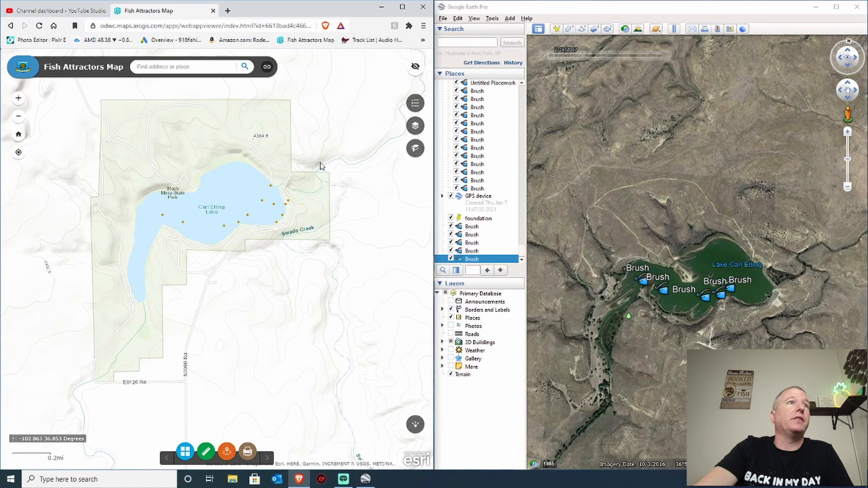
{"action": "left_click", "coordinate": [276, 223]}
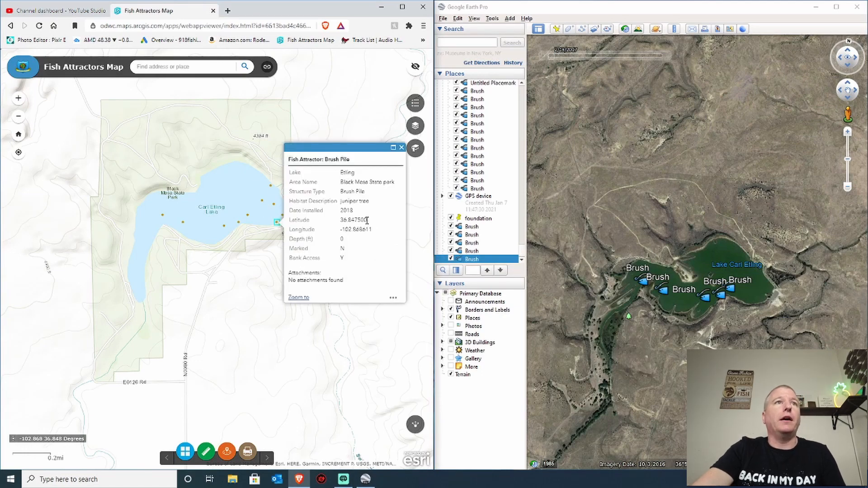
{"action": "left_click_drag", "start_coordinate": [367, 221], "coordinate": [347, 220]}
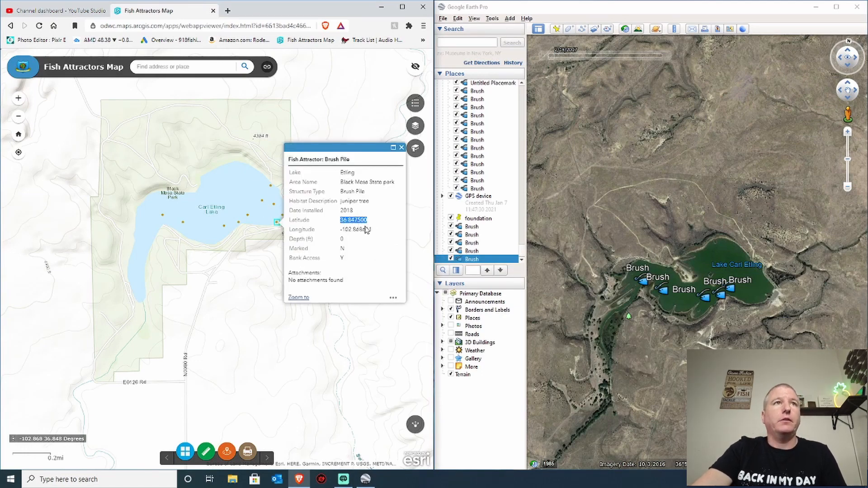
{"action": "left_click", "coordinate": [555, 31]}
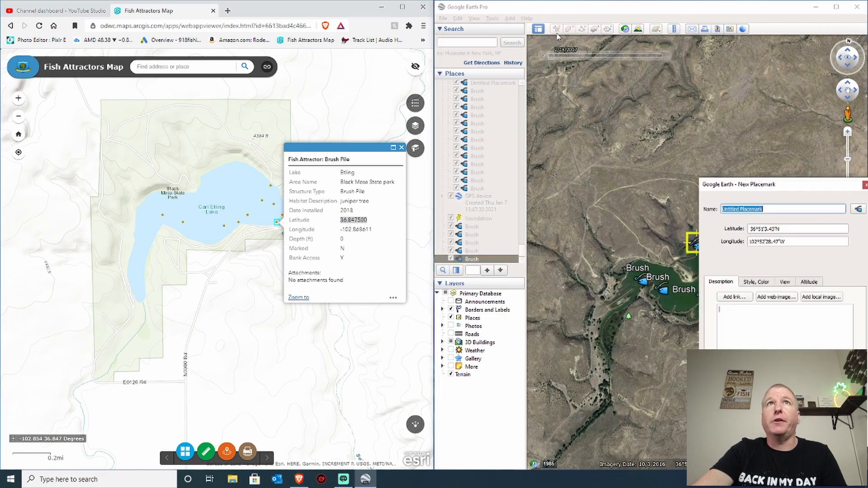
{"action": "left_click_drag", "start_coordinate": [786, 231], "coordinate": [741, 237]}
{"action": "type", "text": "36.847500"}
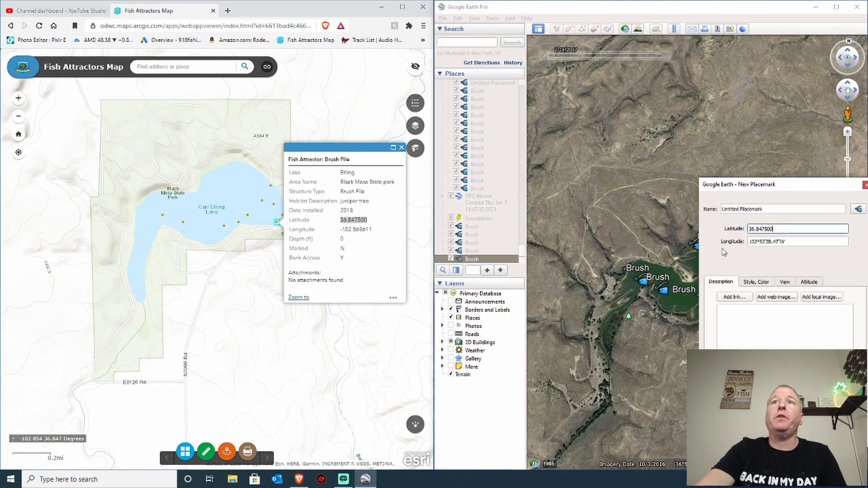
- Copy longitude -102.868611 from the brush pile details into the placemark, save it as Brush, and close the details on the web map
{"action": "left_click_drag", "start_coordinate": [371, 229], "coordinate": [340, 230]}
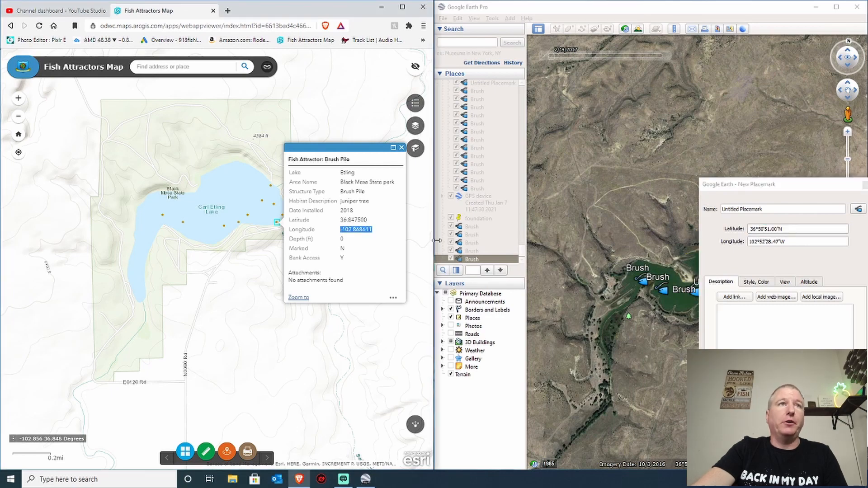
{"action": "key", "text": "ctrl+c"}
{"action": "left_click_drag", "start_coordinate": [784, 241], "coordinate": [748, 242]}
{"action": "key", "text": "ctrl+v"}
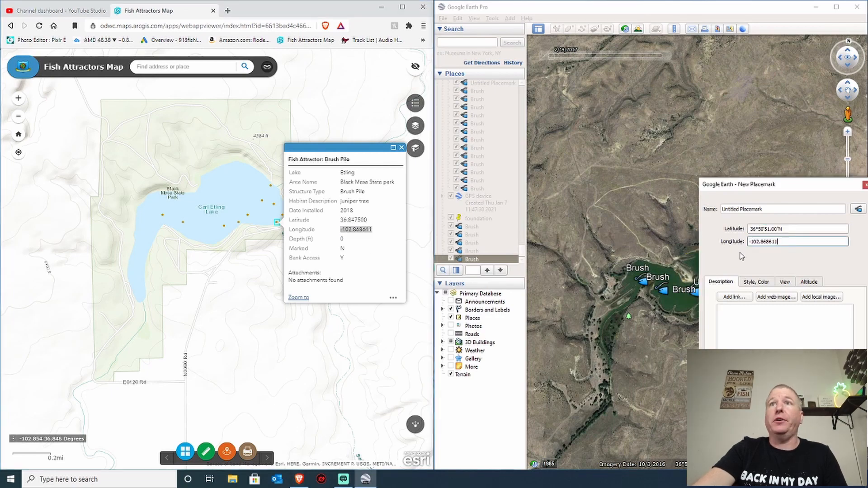
{"action": "triple_click", "coordinate": [777, 209]}
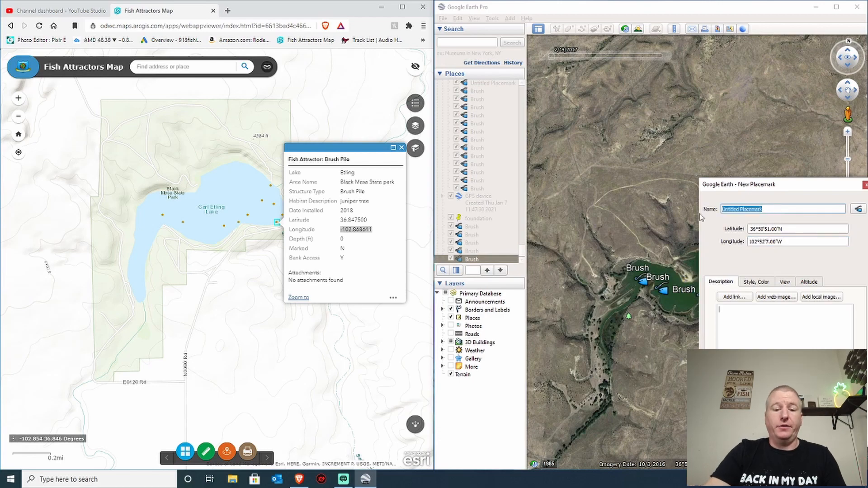
{"action": "type", "text": "Brush"}
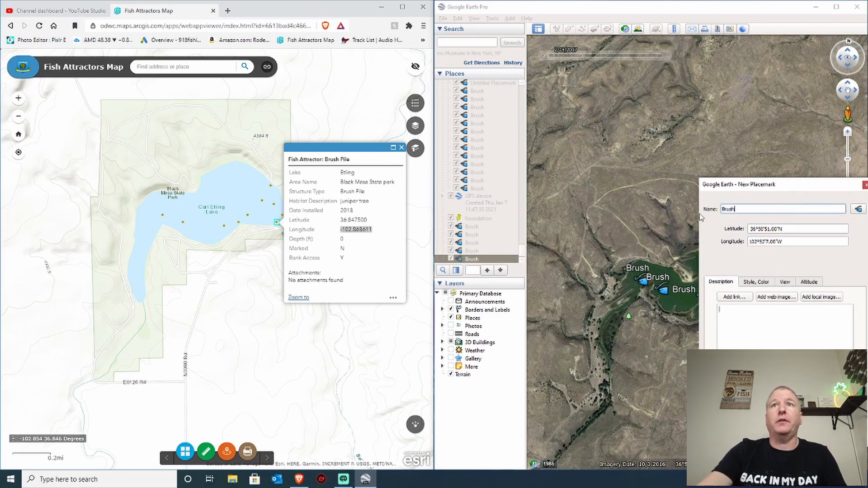
{"action": "key", "text": "Return"}
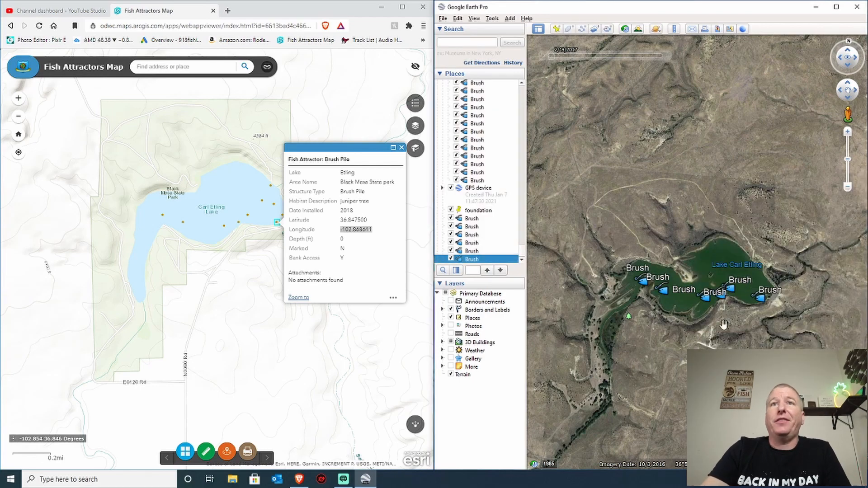
{"action": "left_click", "coordinate": [401, 148]}
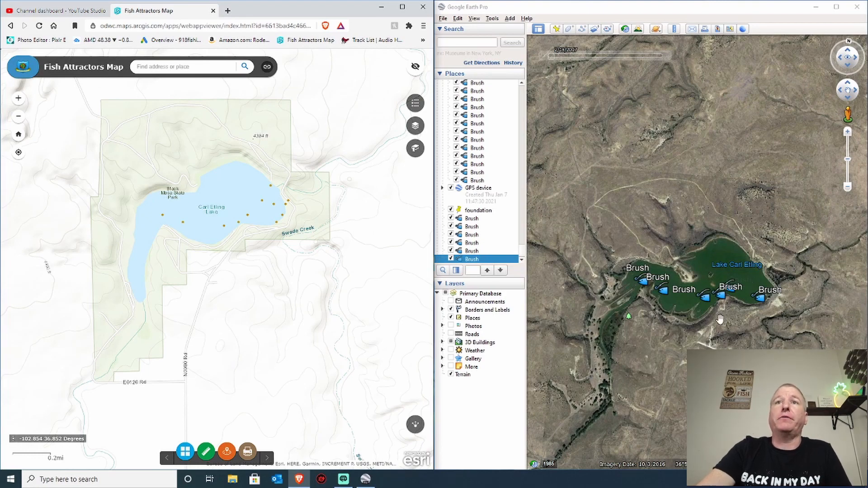
- Examine the distribution of the Brush placemarks from Lake Carl Etling across the whole of Oklahoma
{"action": "left_click_drag", "start_coordinate": [719, 320], "coordinate": [711, 319]}
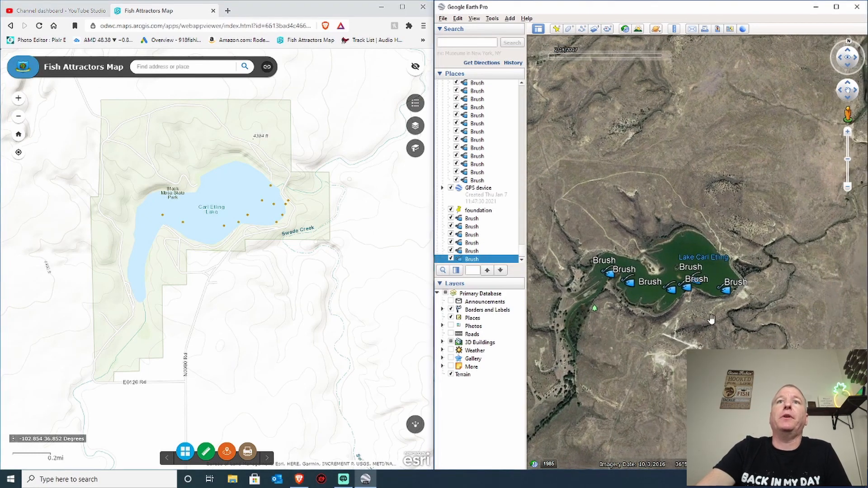
{"action": "scroll", "coordinate": [711, 319], "scroll_direction": "down", "scroll_amount": 5}
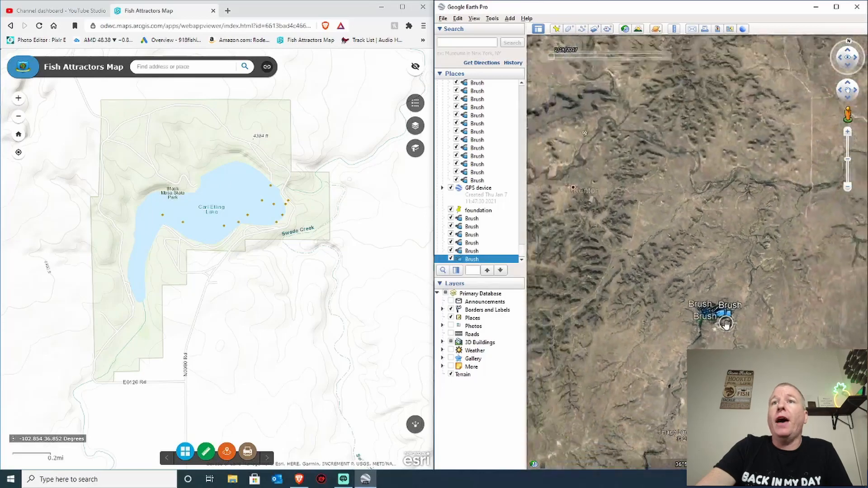
{"action": "scroll", "coordinate": [726, 324], "scroll_direction": "down", "scroll_amount": 2}
{"action": "left_click_drag", "start_coordinate": [794, 345], "coordinate": [752, 310]}
{"action": "scroll", "coordinate": [748, 312], "scroll_direction": "down", "scroll_amount": 2}
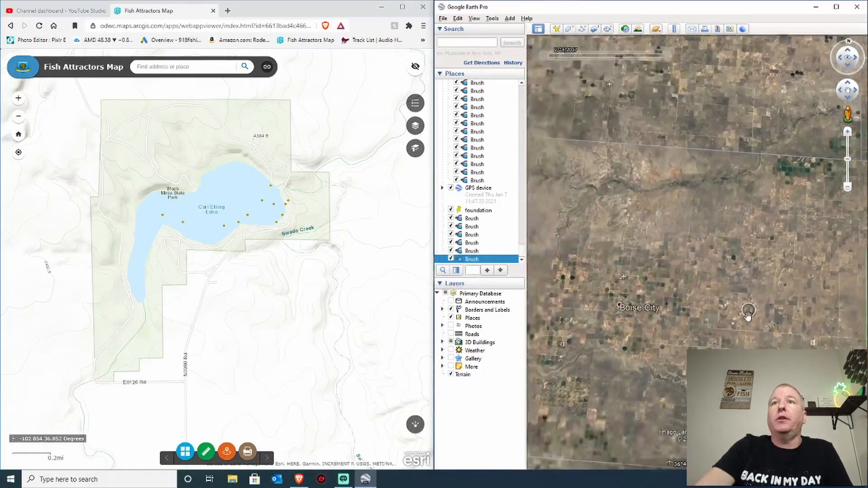
{"action": "scroll", "coordinate": [748, 312], "scroll_direction": "down", "scroll_amount": 3}
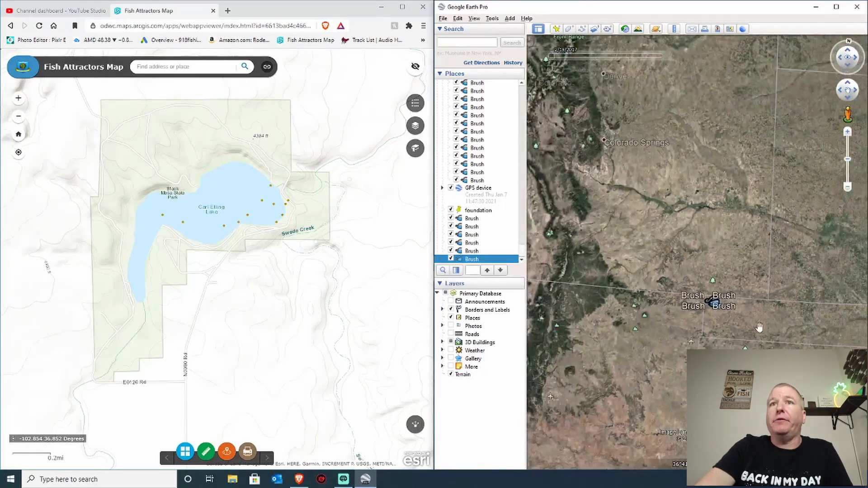
{"action": "left_click_drag", "start_coordinate": [758, 327], "coordinate": [666, 303]}
{"action": "scroll", "coordinate": [730, 312], "scroll_direction": "down", "scroll_amount": 3}
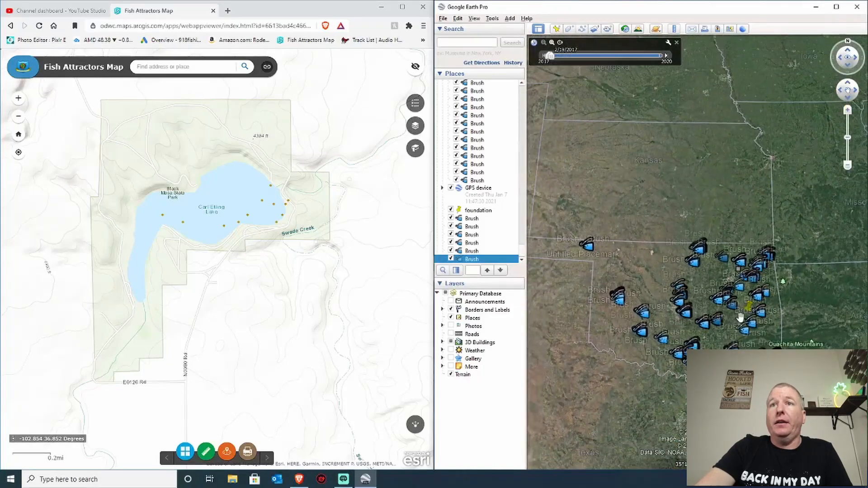
- Inspect the Brush placemarks on the northeastern Oklahoma lakes around Chloeta, Langley and Locust Grove
{"action": "scroll", "coordinate": [738, 308], "scroll_direction": "up", "scroll_amount": 2}
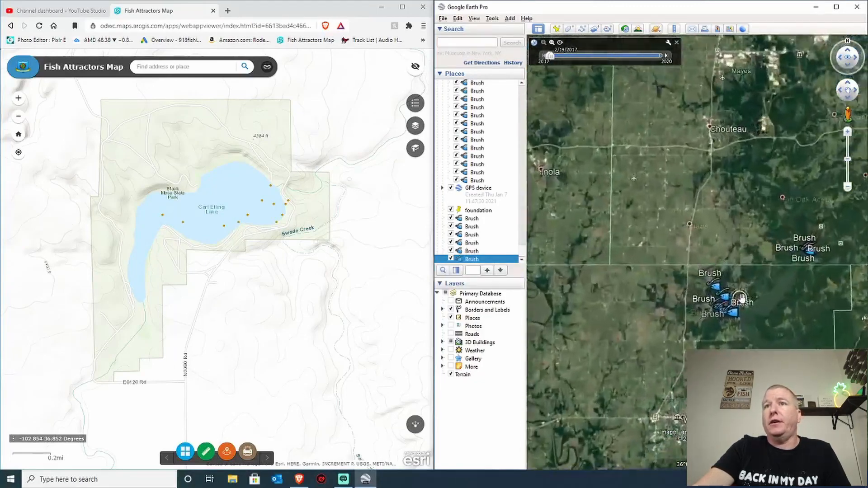
{"action": "scroll", "coordinate": [741, 298], "scroll_direction": "up", "scroll_amount": 2}
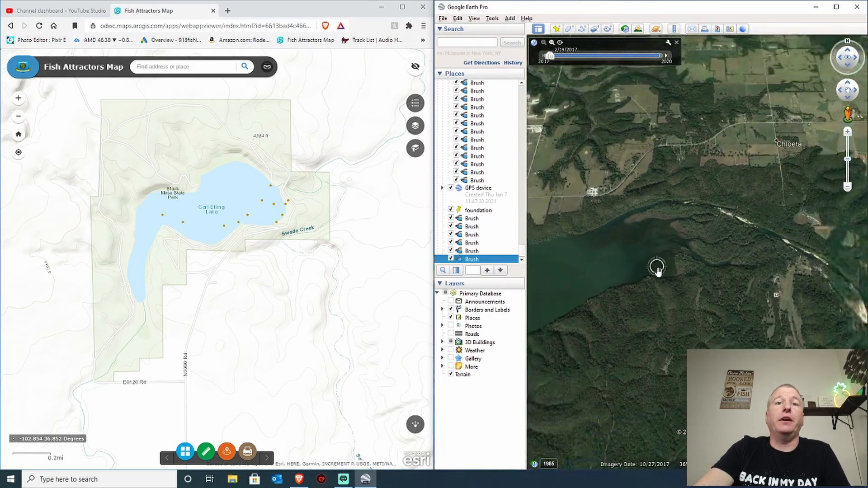
{"action": "scroll", "coordinate": [657, 270], "scroll_direction": "down", "scroll_amount": 3}
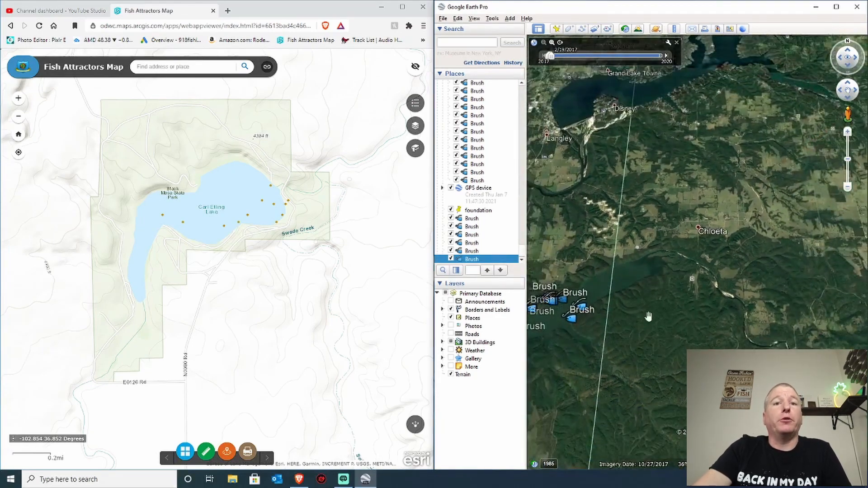
{"action": "left_click_drag", "start_coordinate": [648, 316], "coordinate": [713, 274]}
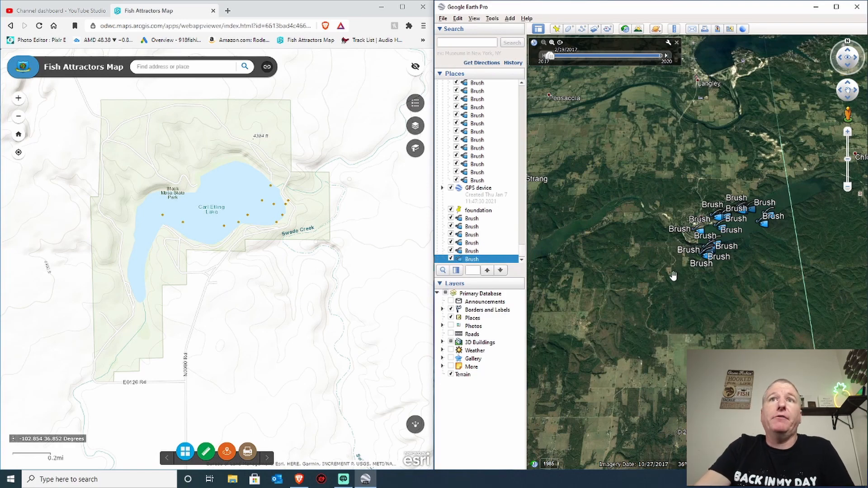
{"action": "scroll", "coordinate": [673, 281], "scroll_direction": "down", "scroll_amount": 3}
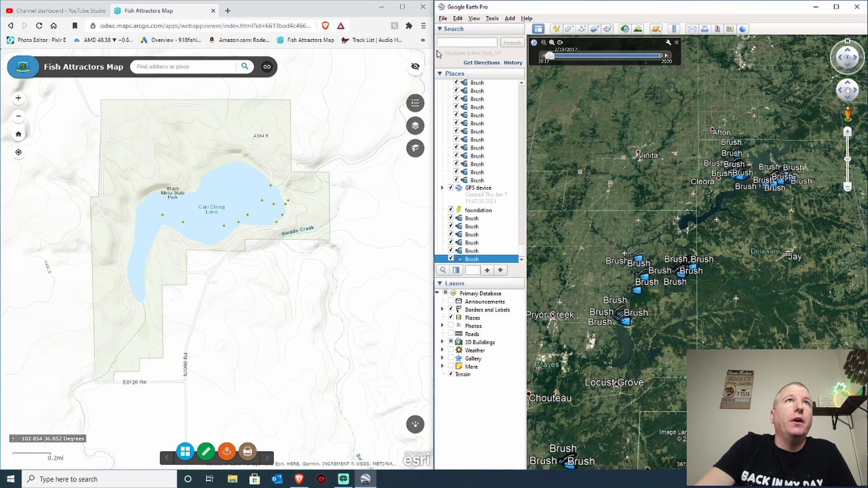
- Launch GPSBabel from the desktop and bring it in front of the restored web map and Google Earth Pro windows
{"action": "left_click", "coordinate": [382, 7]}
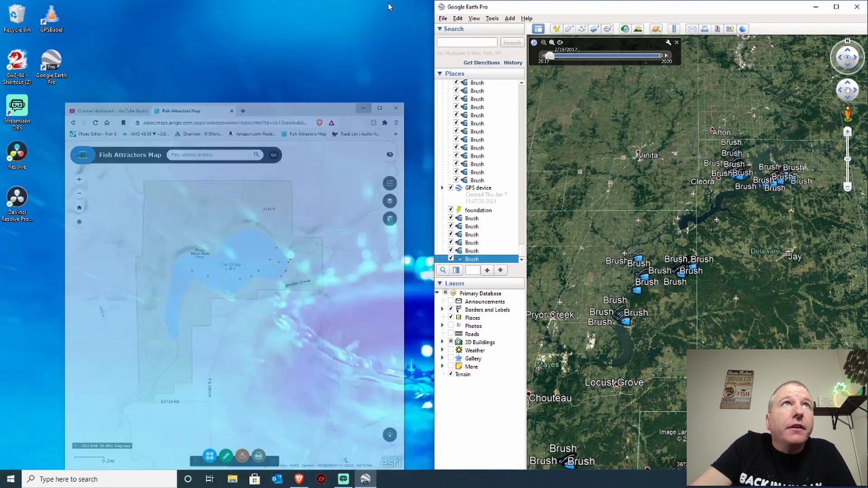
{"action": "left_click", "coordinate": [815, 7]}
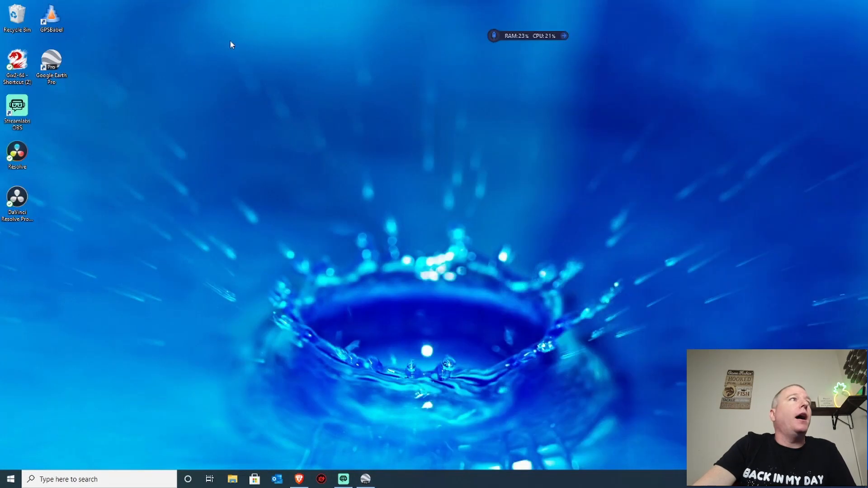
{"action": "double_click", "coordinate": [51, 18]}
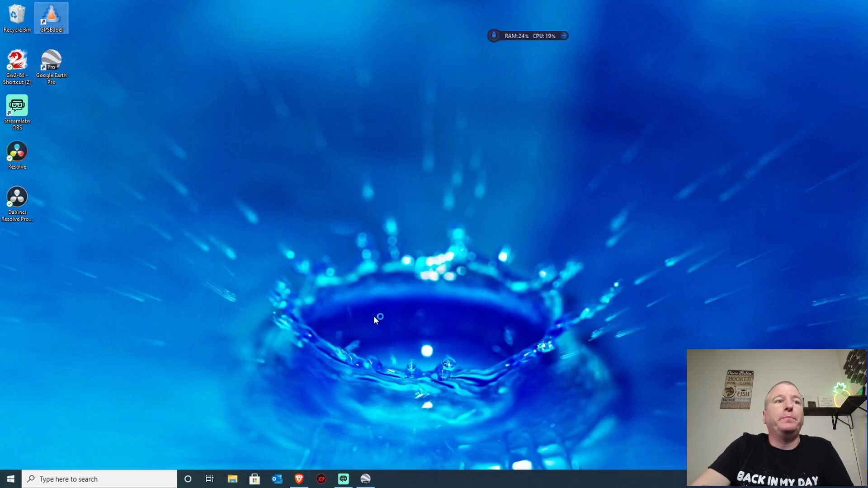
{"action": "mouse_move", "coordinate": [365, 479]}
{"action": "left_click", "coordinate": [368, 434]}
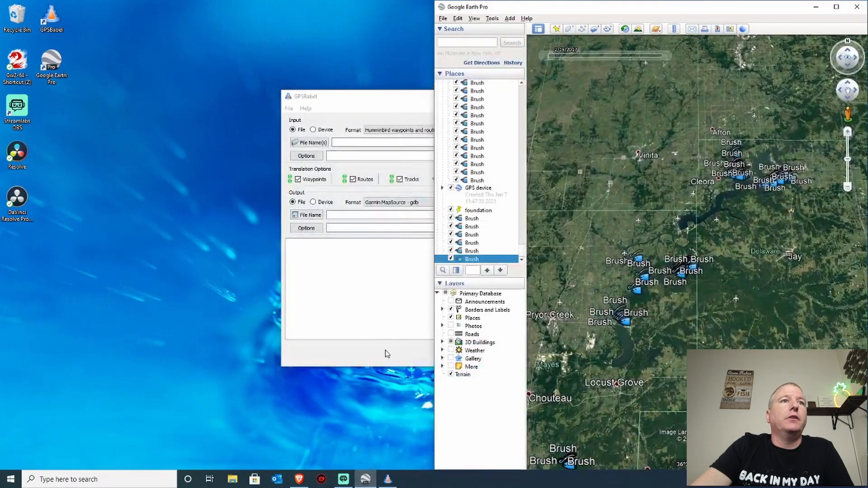
{"action": "left_click", "coordinate": [299, 479]}
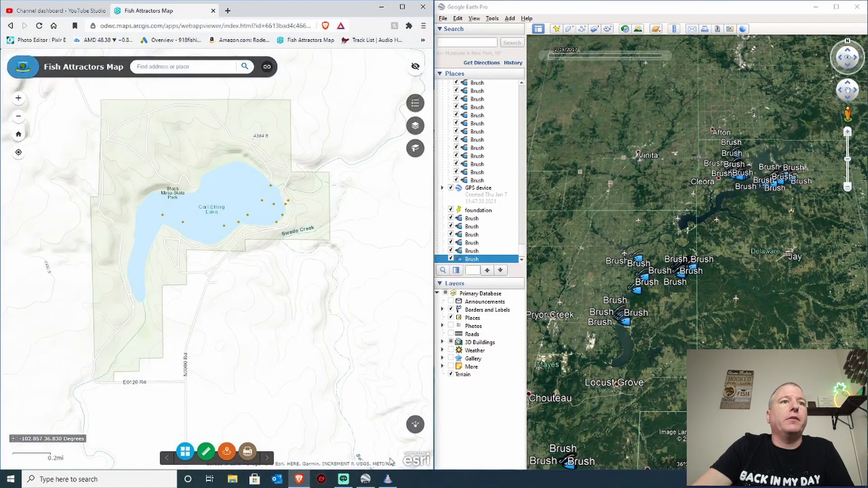
{"action": "left_click", "coordinate": [388, 479]}
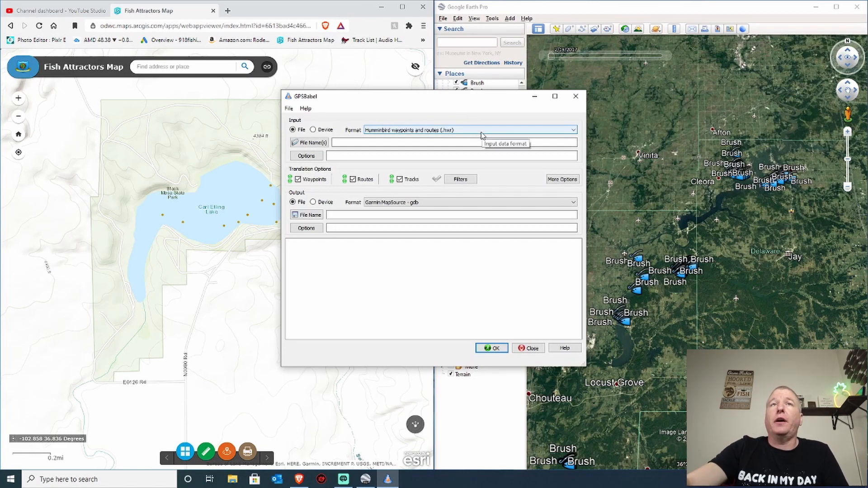
- Switch to Google Earth Pro and save the selected placemark as a KMZ file named Brush in the OneDrive Fishing folder
{"action": "left_click", "coordinate": [581, 9]}
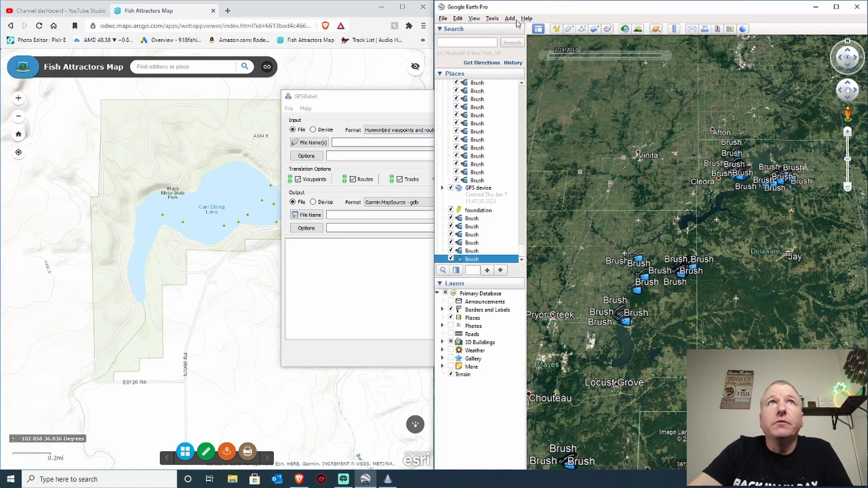
{"action": "left_click", "coordinate": [443, 18]}
{"action": "mouse_move", "coordinate": [463, 41]}
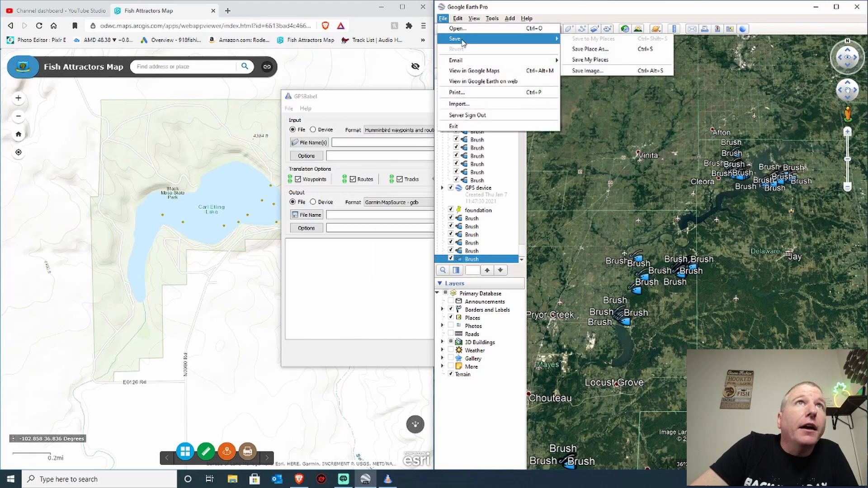
{"action": "left_click", "coordinate": [604, 53]}
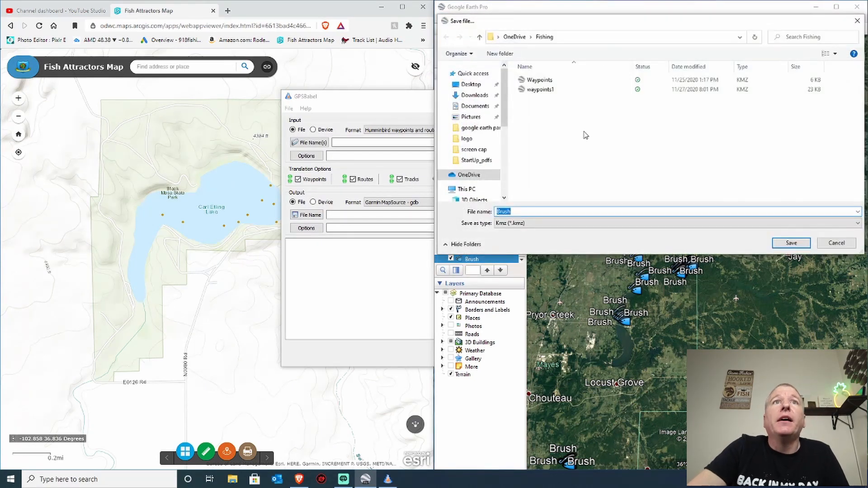
{"action": "left_click", "coordinate": [789, 243]}
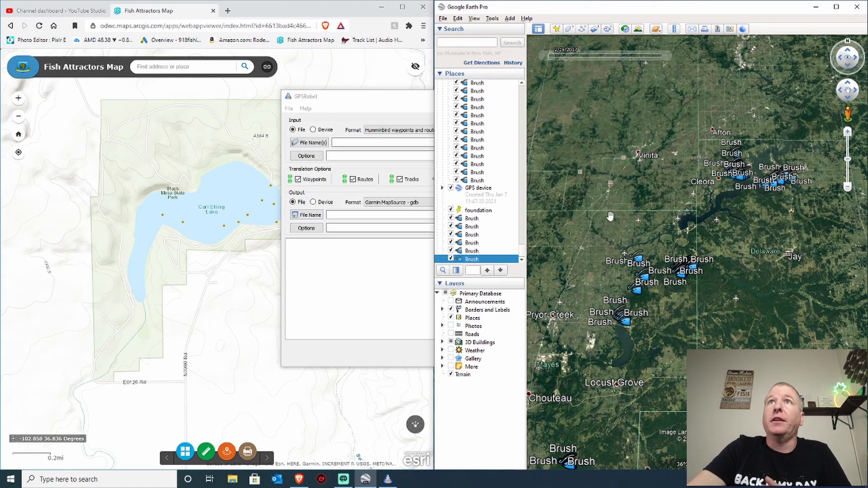
- Switch to GPSBabel and browse to the Documents folder when selecting the input file
{"action": "left_click", "coordinate": [387, 99]}
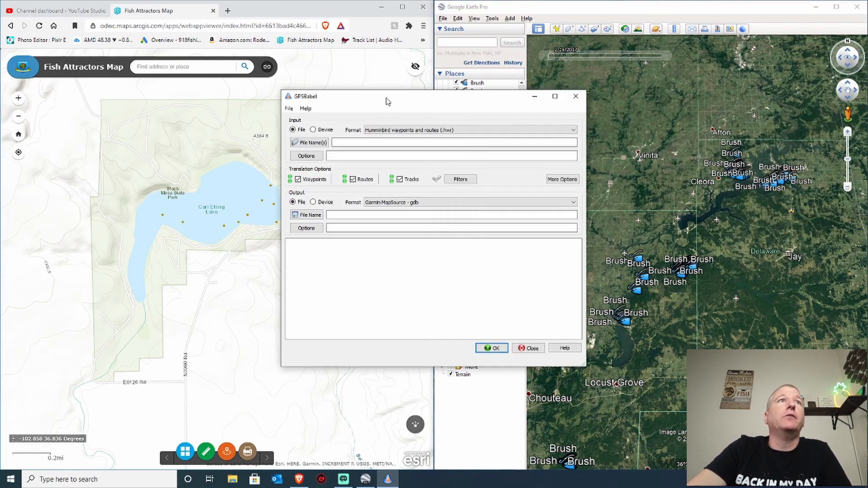
{"action": "left_click", "coordinate": [309, 143]}
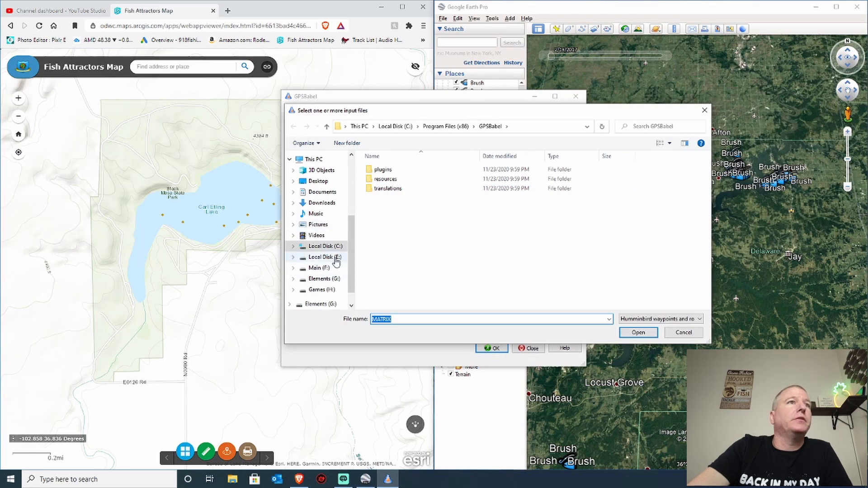
{"action": "left_click", "coordinate": [327, 194]}
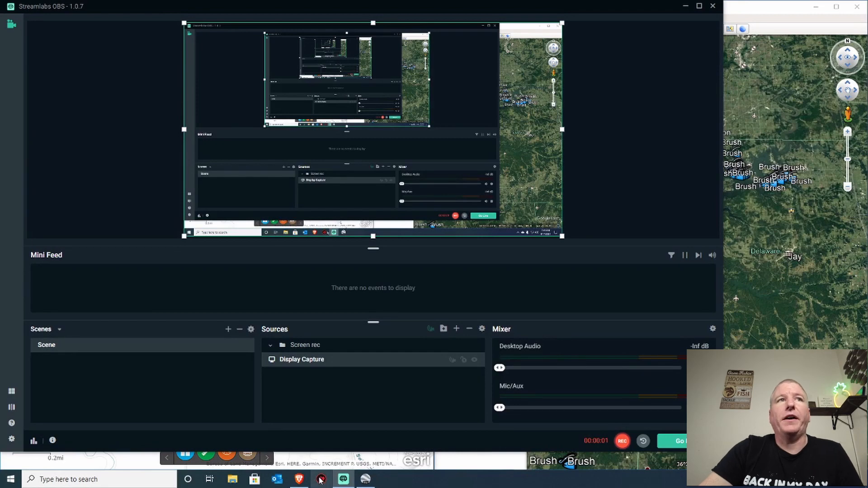
{"action": "mouse_move", "coordinate": [299, 485]}
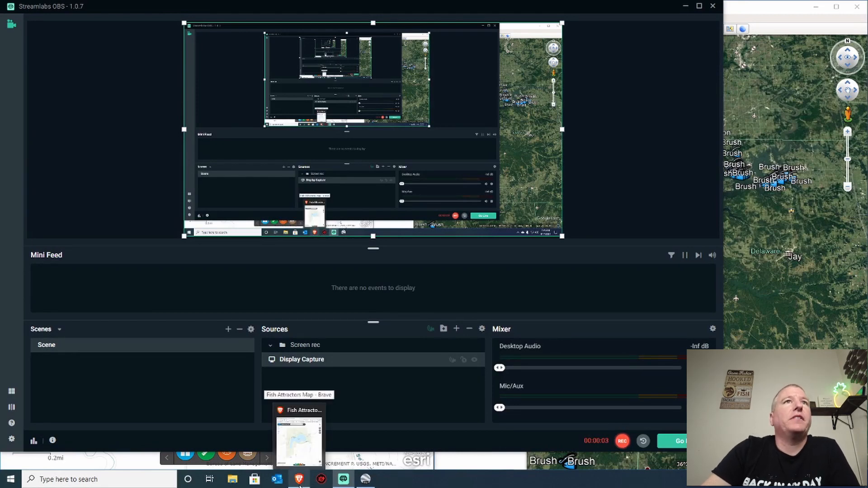
- Bring up Google Earth Pro and minimise the web map browser and Streamlabs OBS windows to expose the desktop icons
{"action": "left_click", "coordinate": [299, 480]}
{"action": "left_click", "coordinate": [366, 480]}
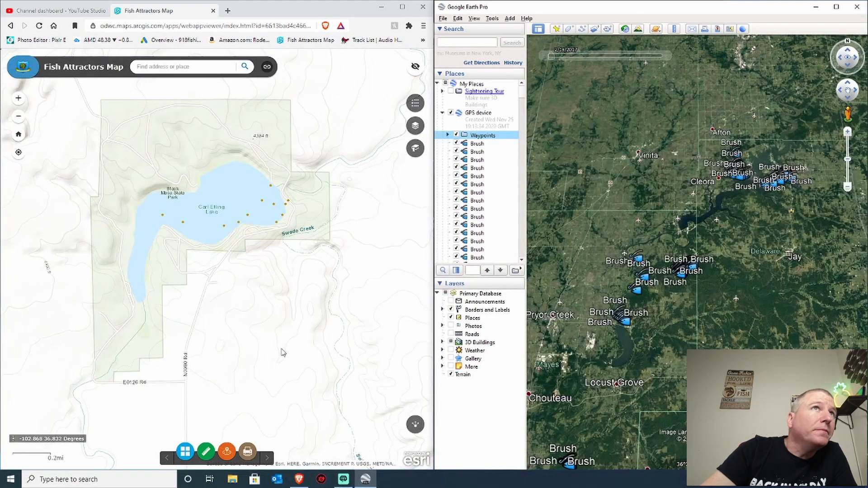
{"action": "left_click", "coordinate": [383, 8]}
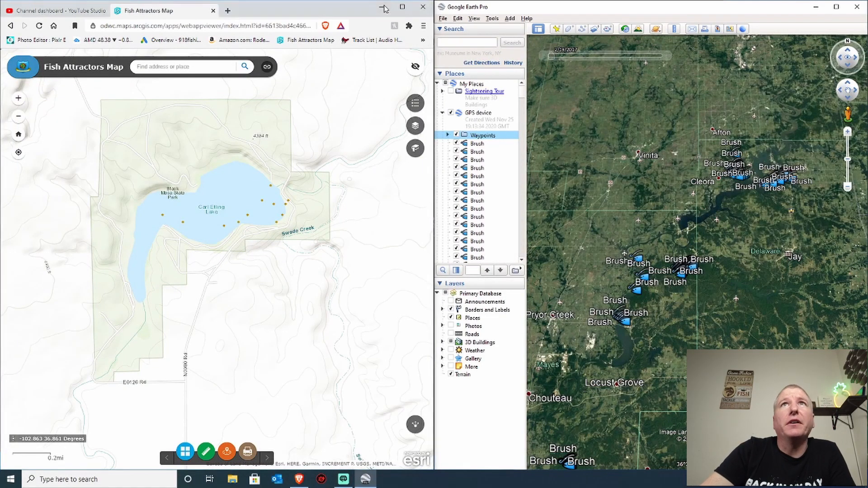
{"action": "left_click", "coordinate": [358, 17]}
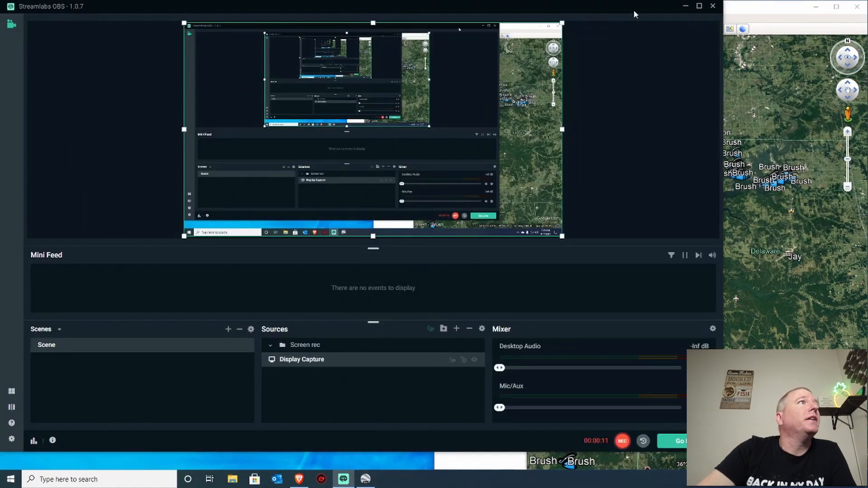
{"action": "left_click", "coordinate": [676, 7]}
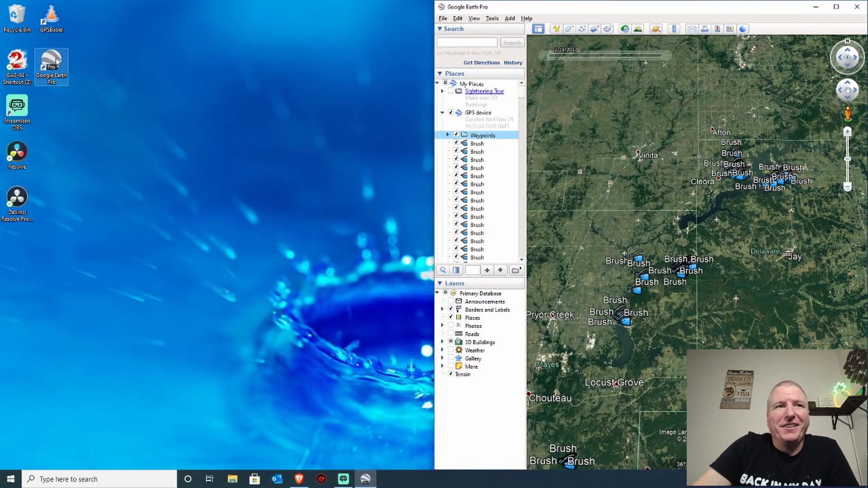
- Launch GPSBabel, restore the web map beside Google Earth Pro, and bring GPSBabel in front of both
{"action": "double_click", "coordinate": [51, 17]}
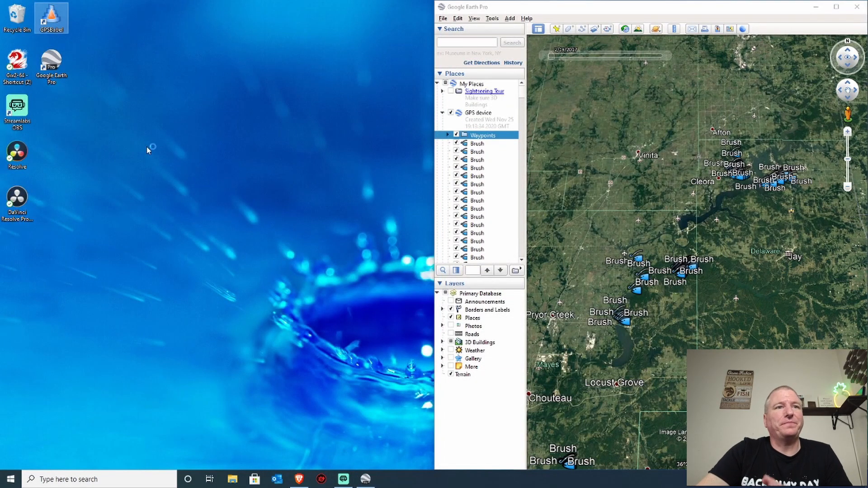
{"action": "left_click", "coordinate": [299, 478]}
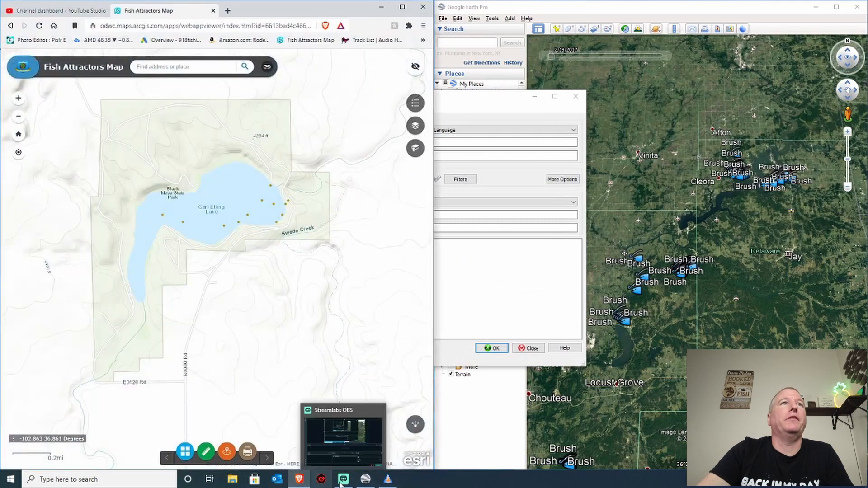
{"action": "left_click", "coordinate": [365, 478]}
{"action": "left_click", "coordinate": [387, 478]}
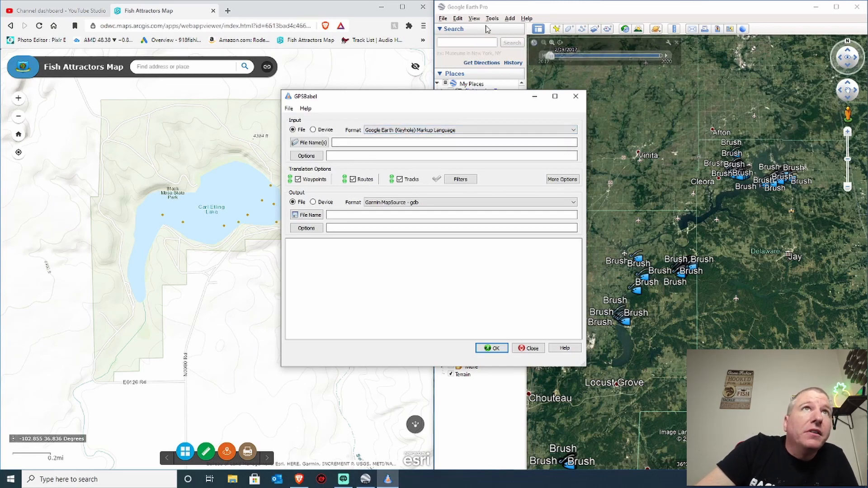
{"action": "left_click", "coordinate": [443, 18]}
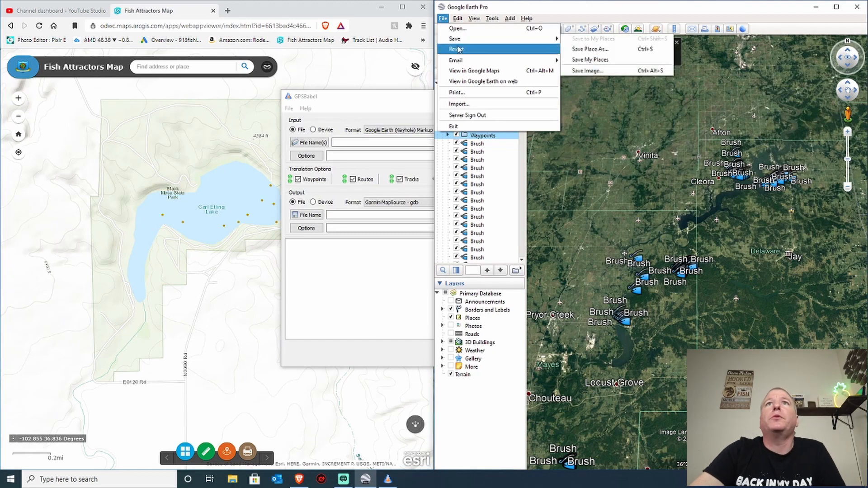
{"action": "left_click", "coordinate": [583, 49]}
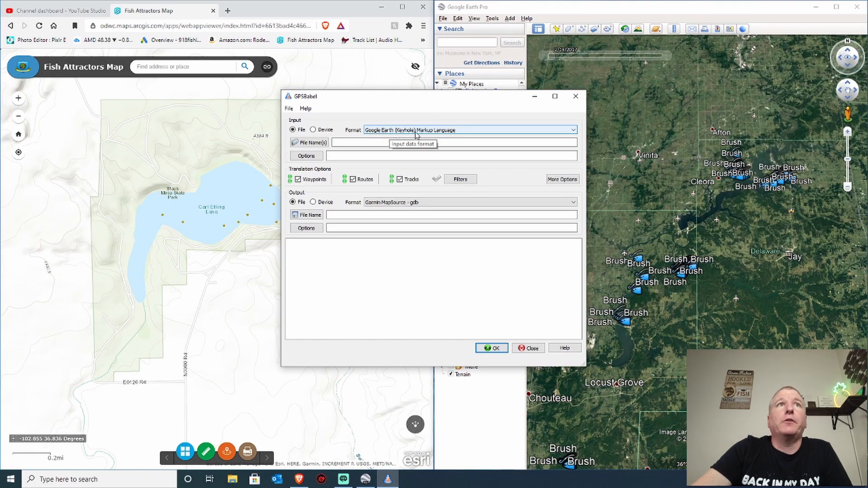
- Load the brush KML file from the OneDrive Fishing folder as GPSBabel's input
{"action": "left_click", "coordinate": [310, 142]}
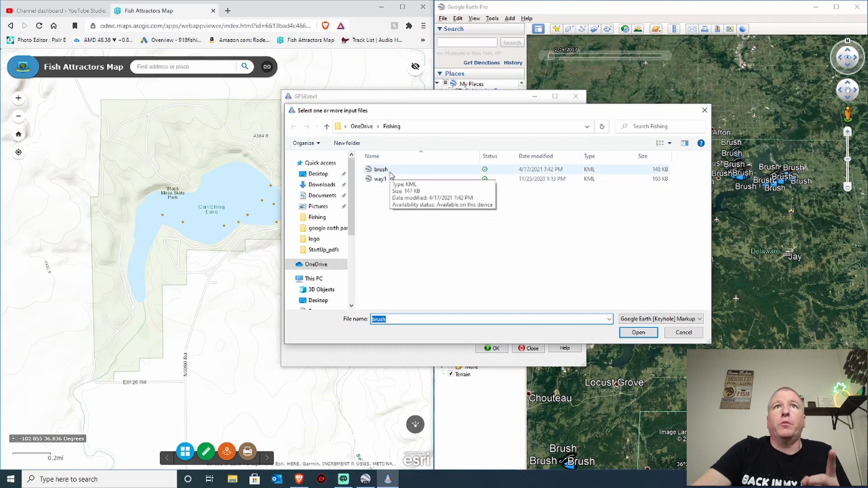
{"action": "left_click", "coordinate": [390, 171]}
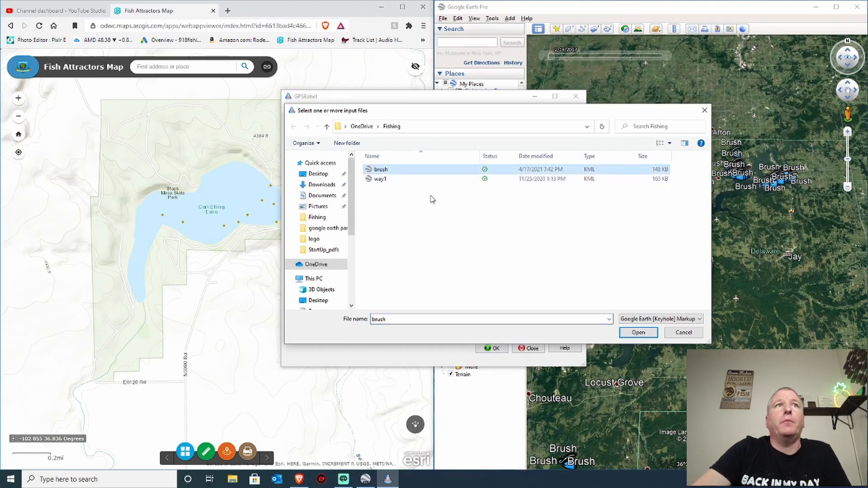
{"action": "left_click", "coordinate": [642, 332]}
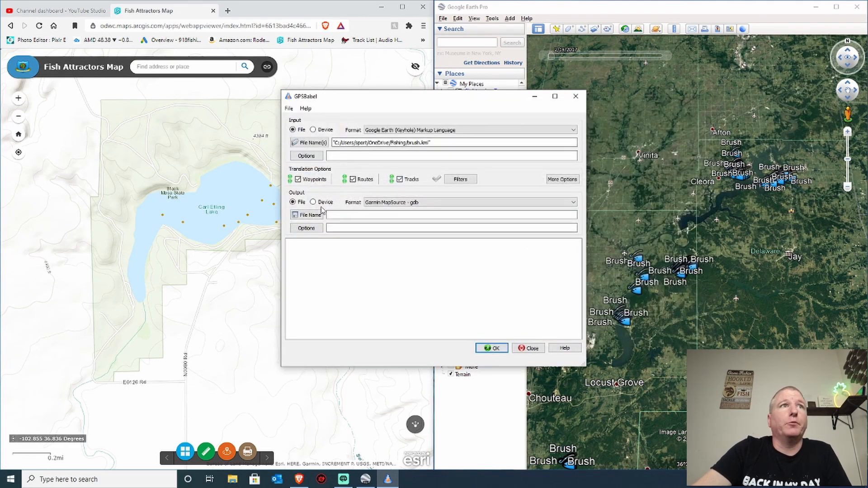
- Set the output format to Humminbird waypoints and routes (.hwr)
{"action": "left_click", "coordinate": [429, 203]}
{"action": "scroll", "coordinate": [436, 237], "scroll_direction": "up", "scroll_amount": 2}
{"action": "scroll", "coordinate": [436, 237], "scroll_direction": "down", "scroll_amount": 5}
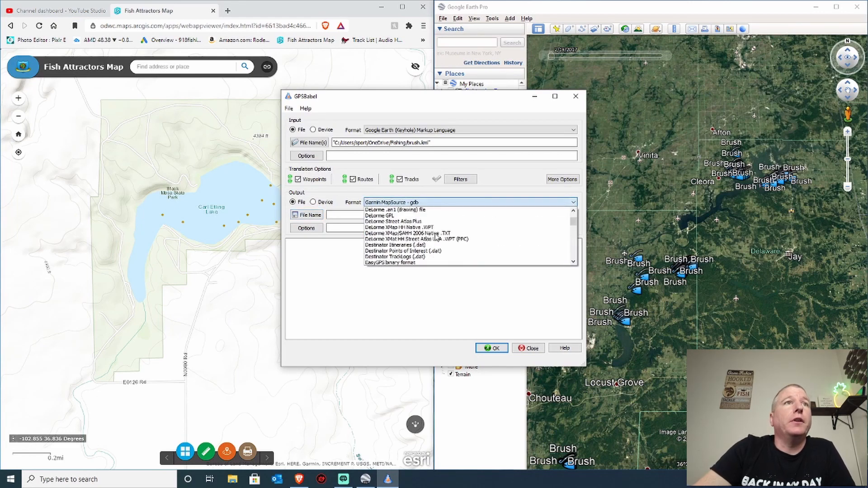
{"action": "scroll", "coordinate": [436, 236], "scroll_direction": "up", "scroll_amount": 4}
{"action": "scroll", "coordinate": [437, 237], "scroll_direction": "down", "scroll_amount": 8}
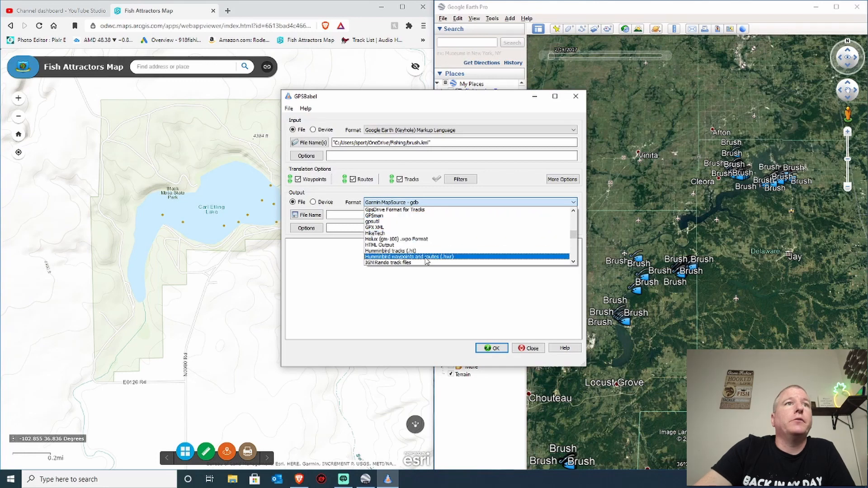
{"action": "left_click", "coordinate": [425, 257]}
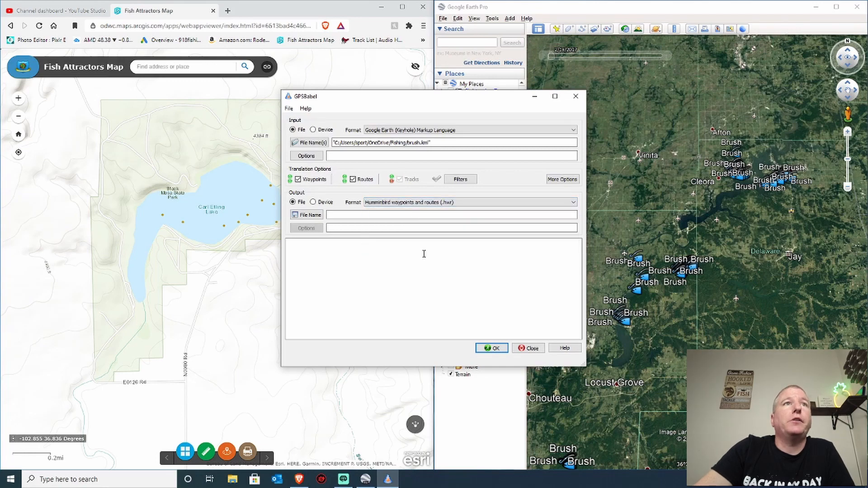
- Name the output file brush in the OneDrive Fishing folder and run the conversion
{"action": "left_click", "coordinate": [310, 216]}
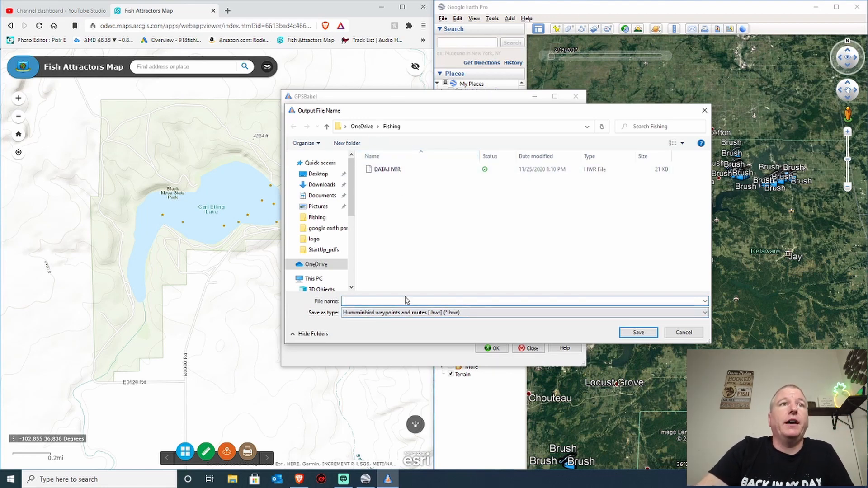
{"action": "type", "text": "brush"}
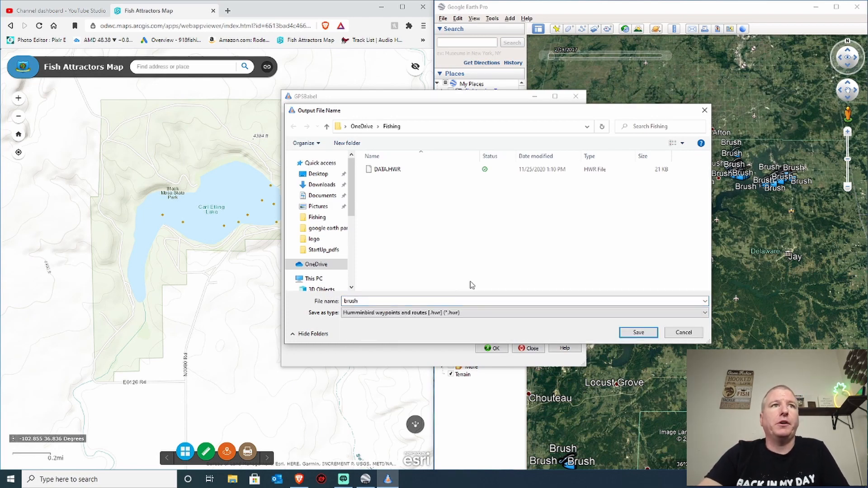
{"action": "left_click", "coordinate": [623, 335]}
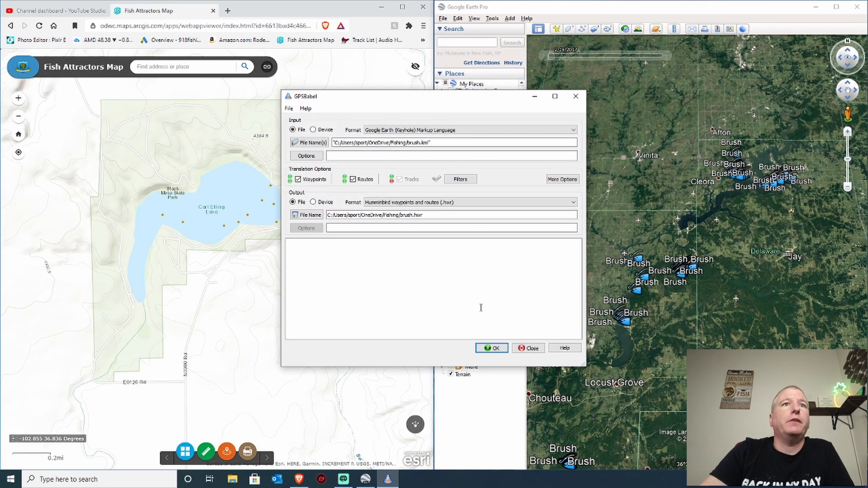
{"action": "left_click", "coordinate": [494, 350]}
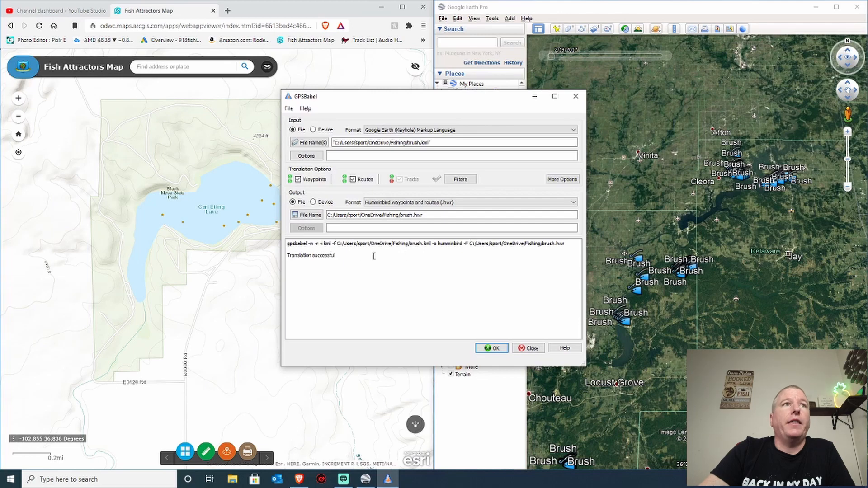
- Open the OneDrive Fishing folder in File Explorer and check brush.gdb and brush.hwr against GPSBabel's output
{"action": "left_click", "coordinate": [232, 478]}
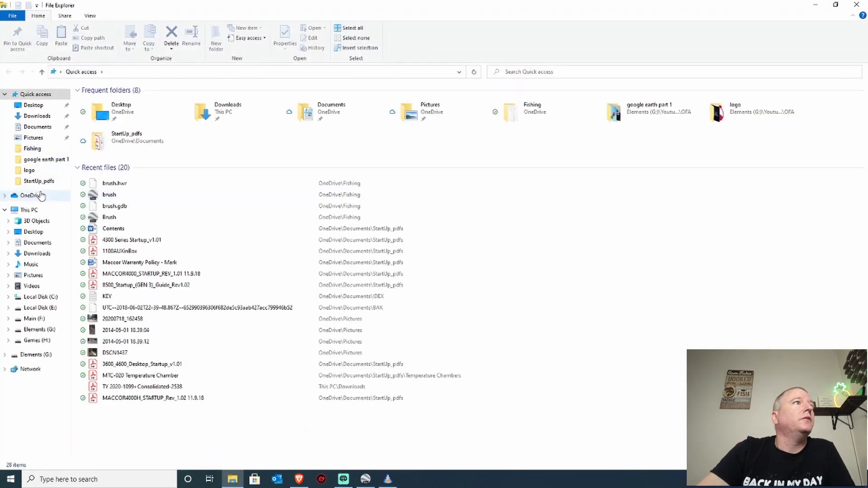
{"action": "left_click", "coordinate": [33, 195]}
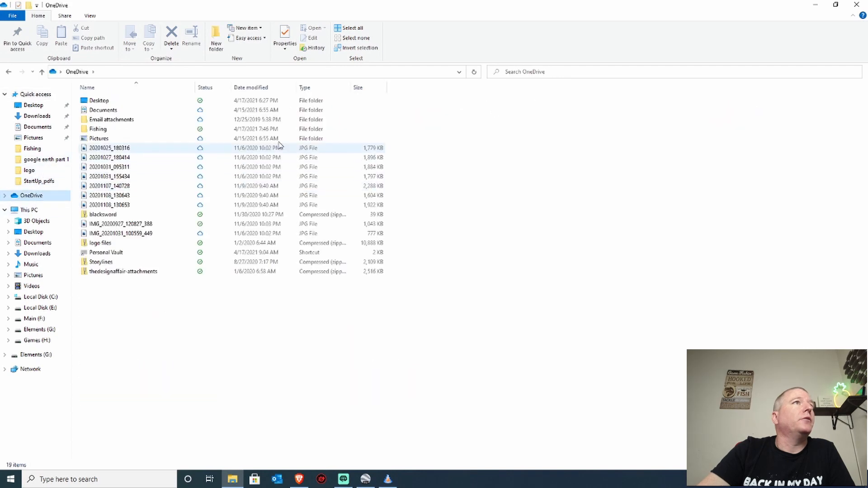
{"action": "left_click", "coordinate": [103, 129]}
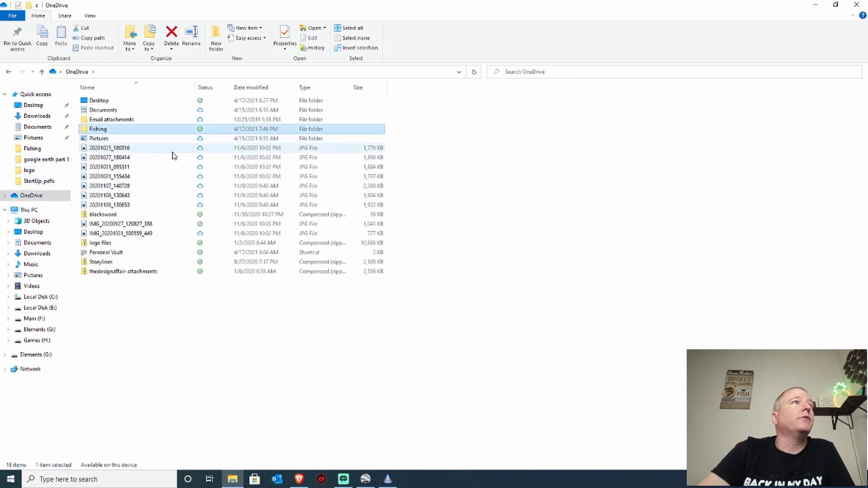
{"action": "double_click", "coordinate": [113, 130]}
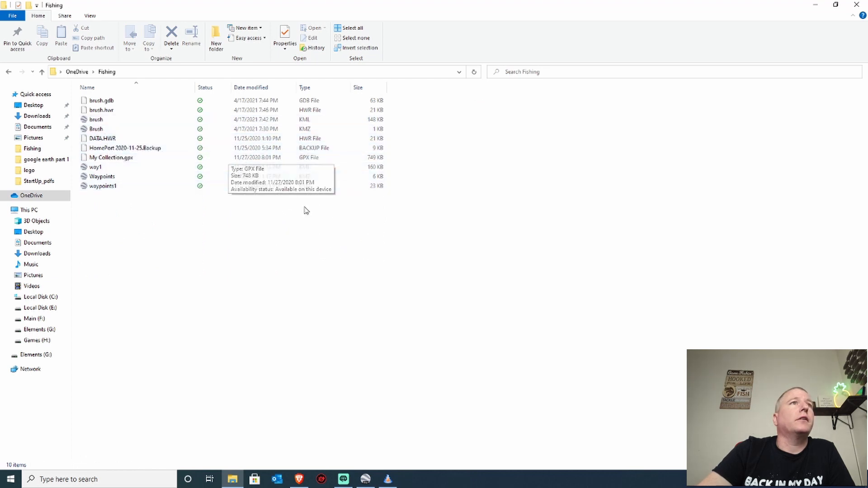
{"action": "left_click", "coordinate": [249, 101]}
{"action": "left_click", "coordinate": [251, 110]}
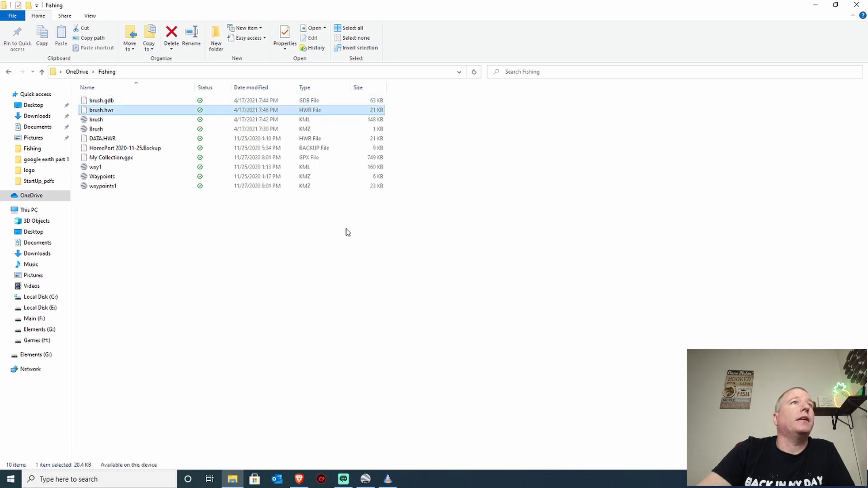
{"action": "left_click", "coordinate": [387, 479]}
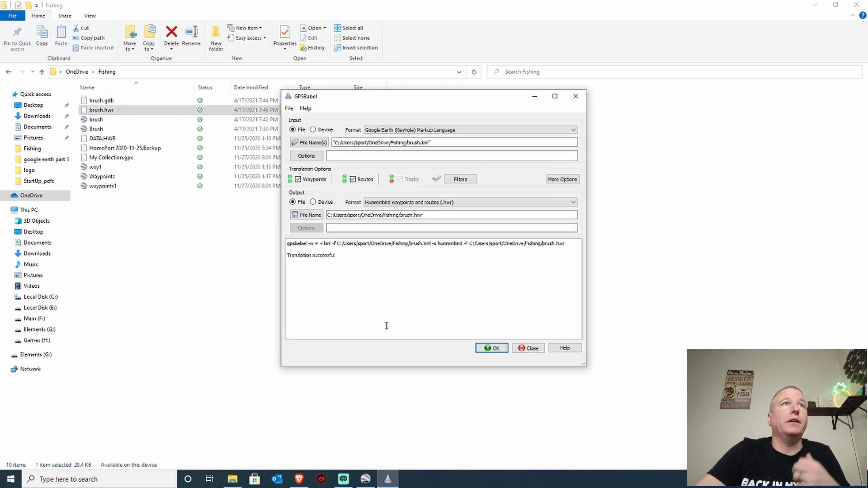
{"action": "left_click", "coordinate": [222, 222]}
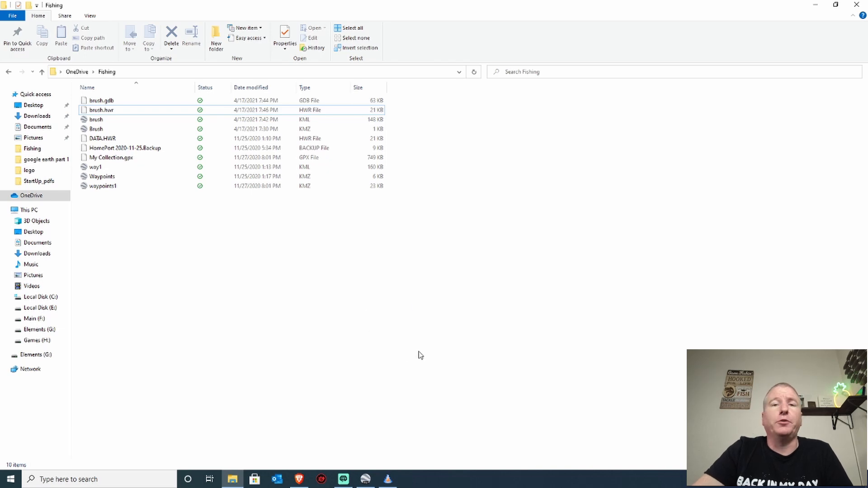
- Bring the web map and Google Earth Pro back side by side and show the whole of Oklahoma on the web map
{"action": "mouse_move", "coordinate": [329, 486]}
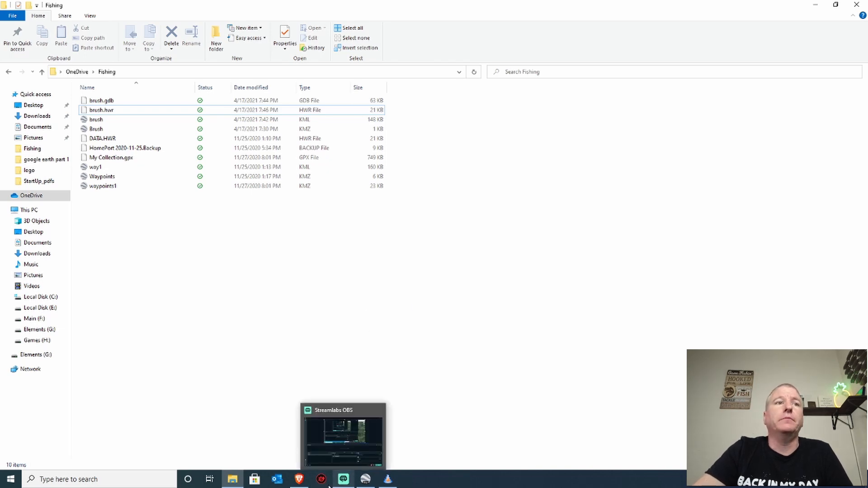
{"action": "left_click", "coordinate": [299, 479]}
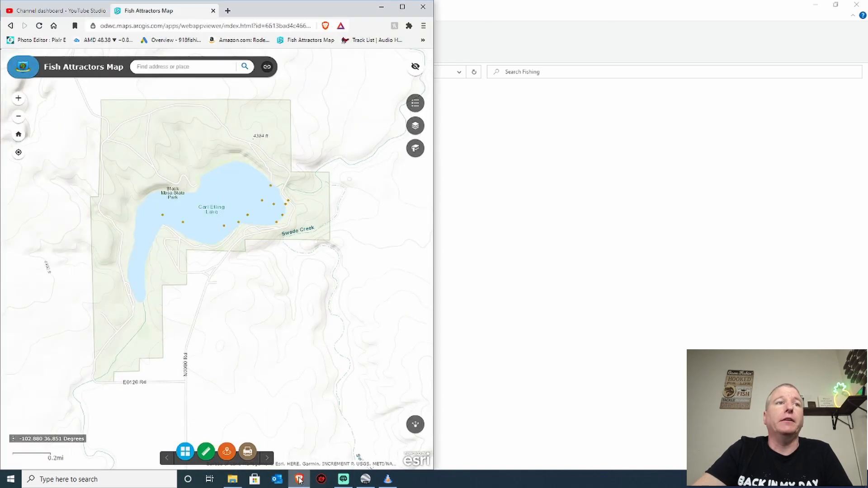
{"action": "left_click", "coordinate": [365, 479]}
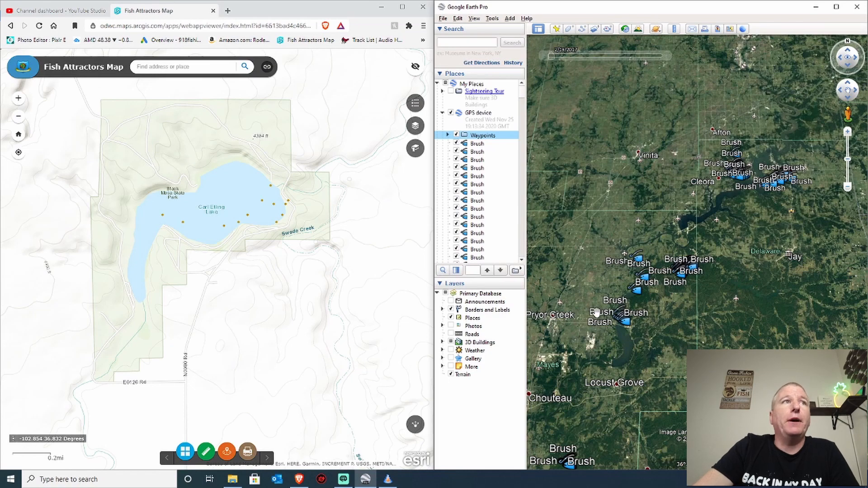
{"action": "left_click", "coordinate": [296, 287]}
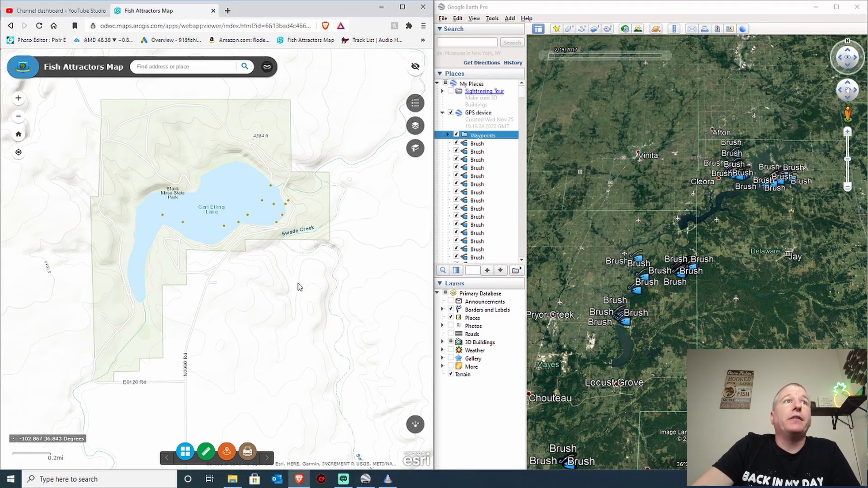
{"action": "scroll", "coordinate": [299, 287], "scroll_direction": "down", "scroll_amount": 5}
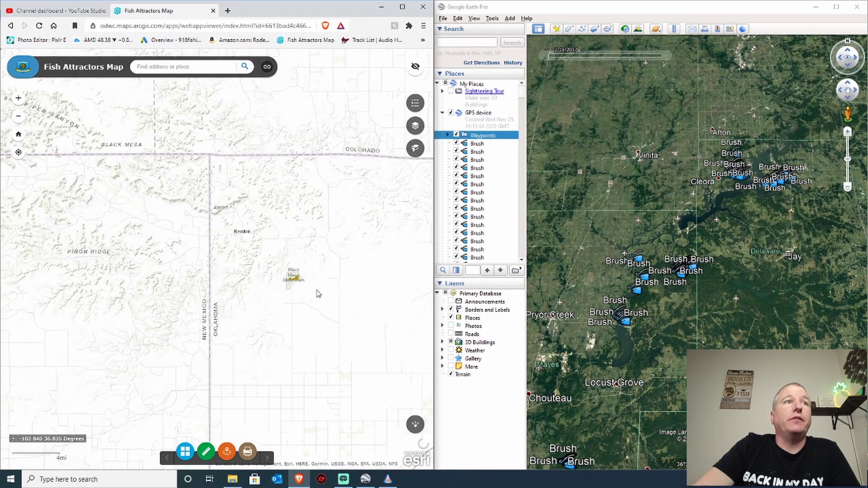
{"action": "scroll", "coordinate": [293, 292], "scroll_direction": "down", "scroll_amount": 3}
{"action": "scroll", "coordinate": [298, 296], "scroll_direction": "down", "scroll_amount": 3}
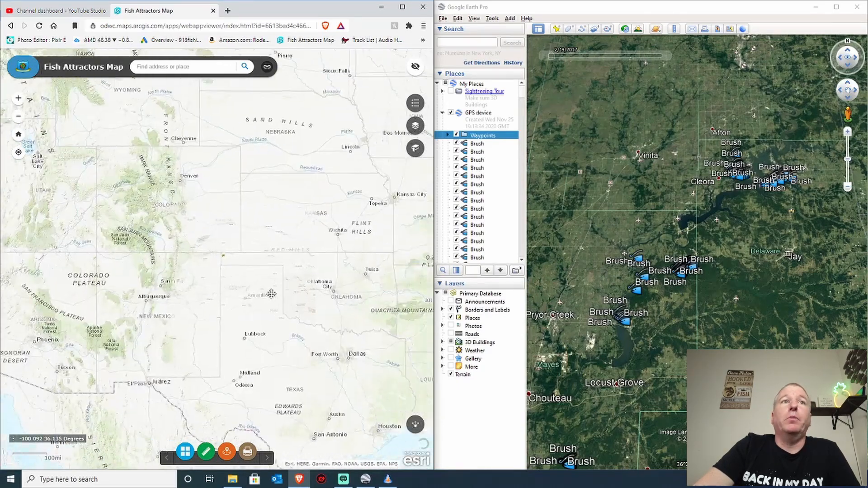
{"action": "scroll", "coordinate": [361, 301], "scroll_direction": "up", "scroll_amount": 5}
{"action": "left_click_drag", "start_coordinate": [360, 297], "coordinate": [272, 294]}
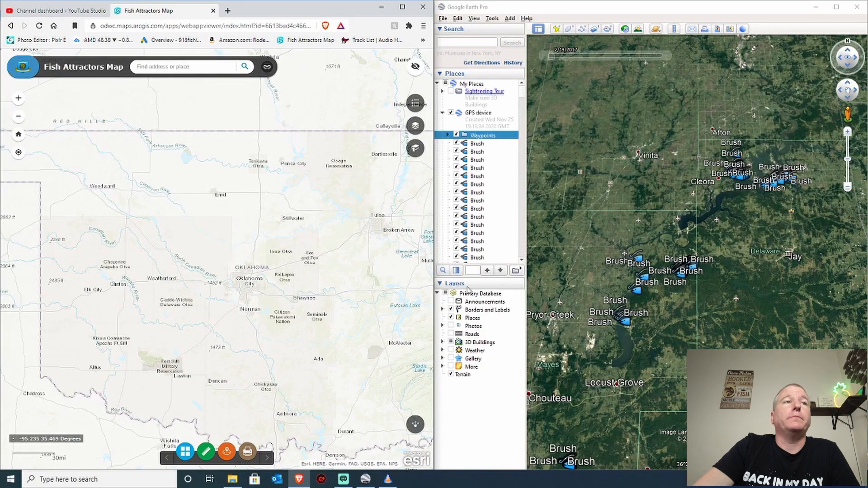
- Zoom Google Earth Pro out to view the Brush placemarks across Oklahoma
{"action": "scroll", "coordinate": [699, 287], "scroll_direction": "down", "scroll_amount": 2}
{"action": "scroll", "coordinate": [700, 287], "scroll_direction": "down", "scroll_amount": 4}
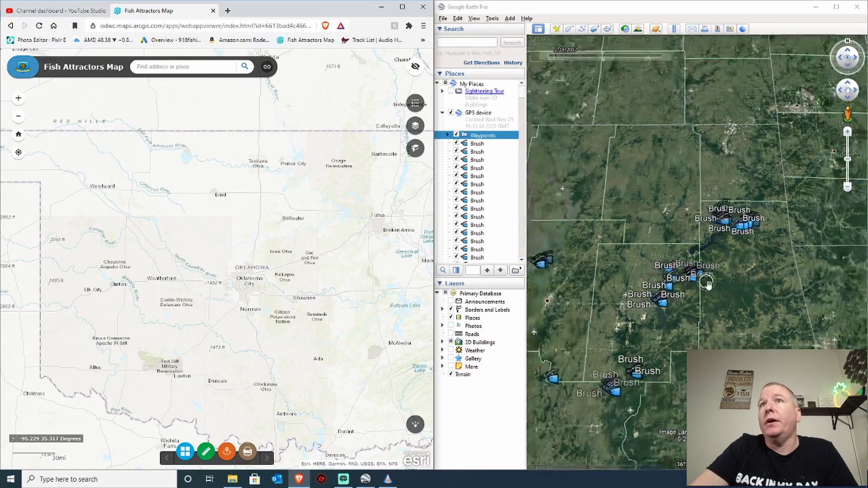
{"action": "scroll", "coordinate": [708, 290], "scroll_direction": "down", "scroll_amount": 4}
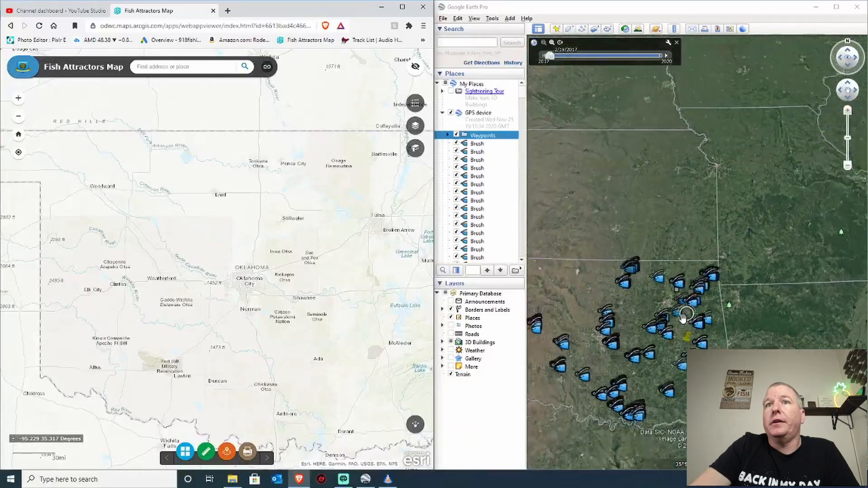
- Bring Oklahoma's Brush placemarks into view in Google Earth Pro and show the state's fish attractors on the web map for comparison
{"action": "left_click_drag", "start_coordinate": [658, 302], "coordinate": [632, 327]}
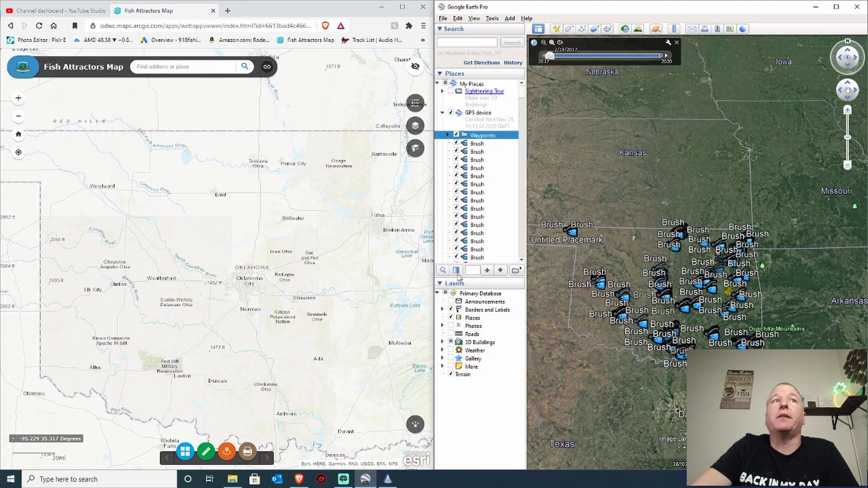
{"action": "mouse_move", "coordinate": [641, 246]}
{"action": "left_mouse_down"}
{"action": "mouse_move", "coordinate": [658, 229]}
{"action": "mouse_move", "coordinate": [685, 241]}
{"action": "left_mouse_up"}
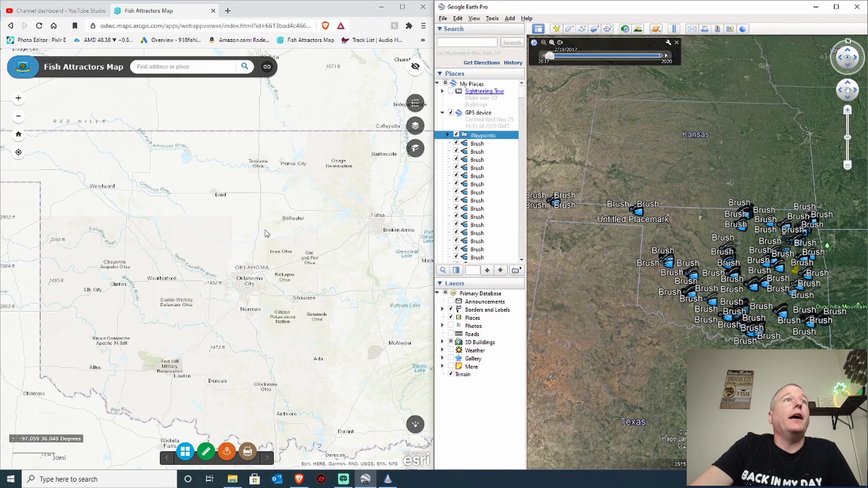
{"action": "scroll", "coordinate": [248, 294], "scroll_direction": "up", "scroll_amount": 2}
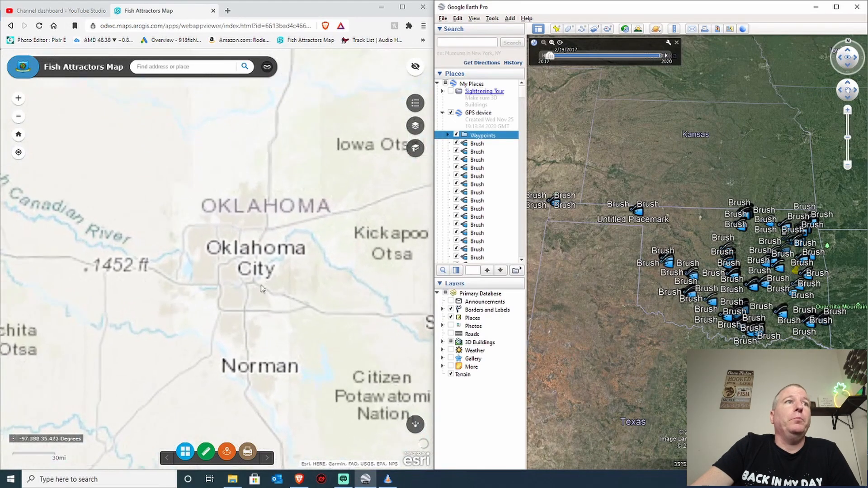
{"action": "scroll", "coordinate": [350, 254], "scroll_direction": "down", "scroll_amount": 3}
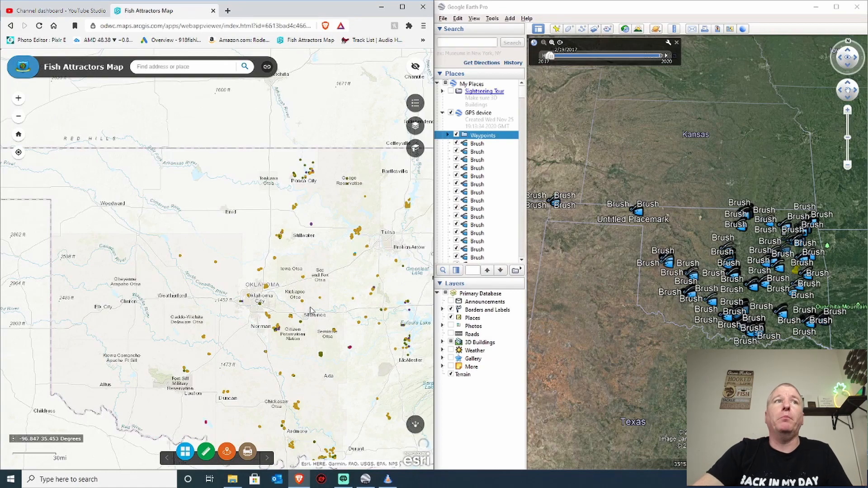
- Examine Lake Arcadia on the web map and view the details of two brush pile attractors near Spring Creek Park
{"action": "scroll", "coordinate": [262, 298], "scroll_direction": "up", "scroll_amount": 5}
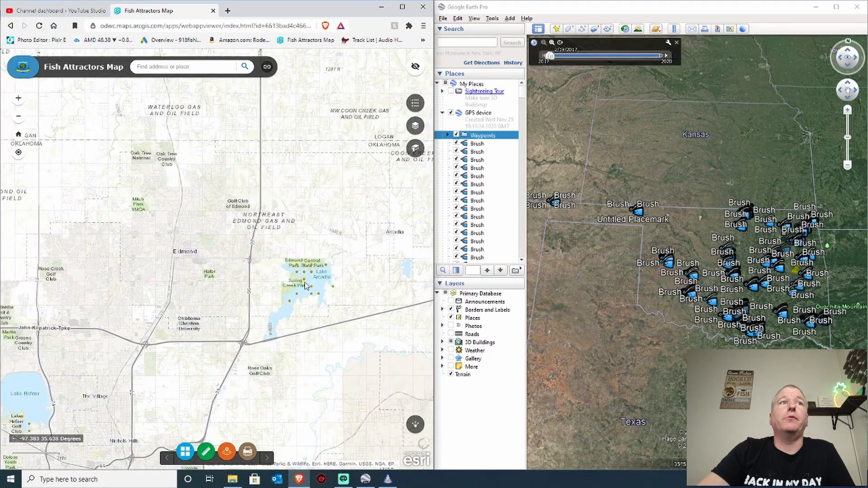
{"action": "scroll", "coordinate": [306, 286], "scroll_direction": "up", "scroll_amount": 3}
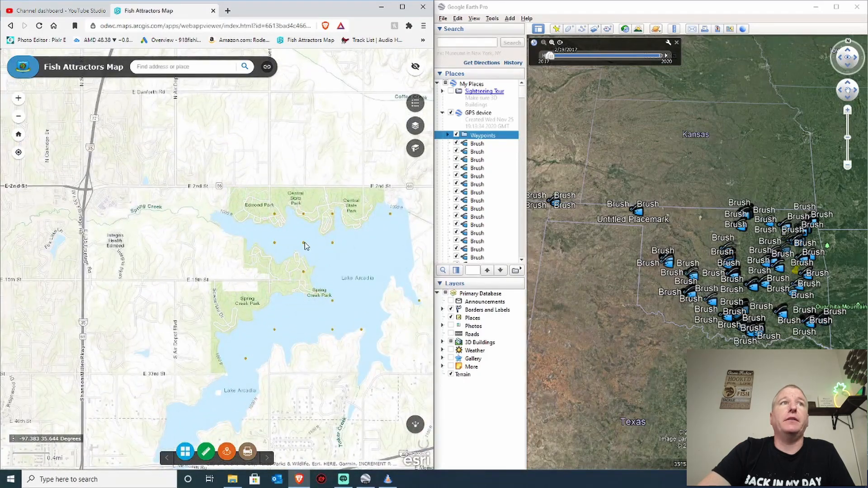
{"action": "left_click", "coordinate": [304, 244]}
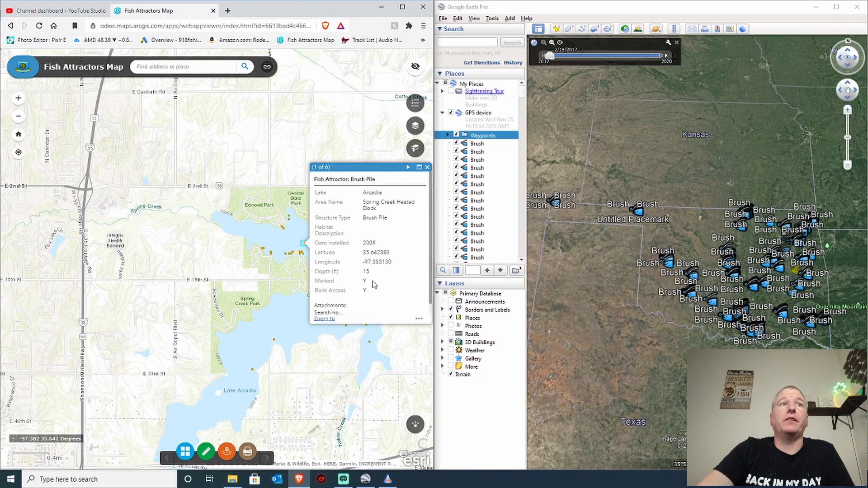
{"action": "left_click", "coordinate": [427, 167]}
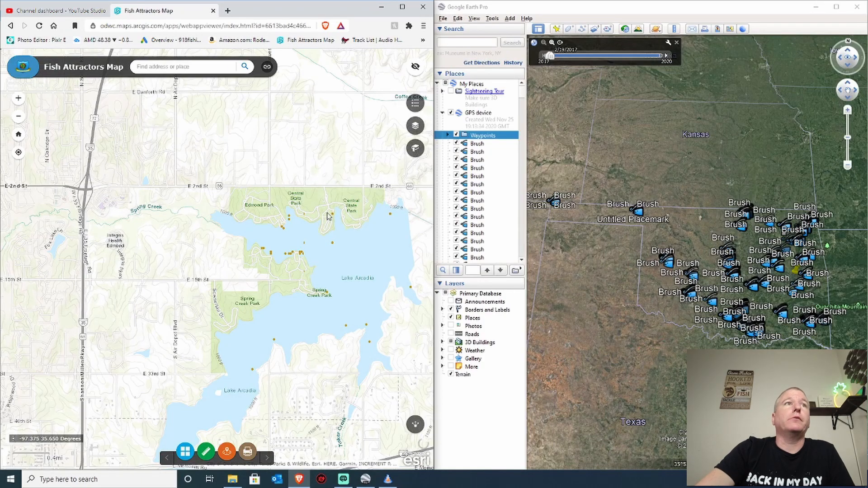
{"action": "left_click", "coordinate": [301, 256]}
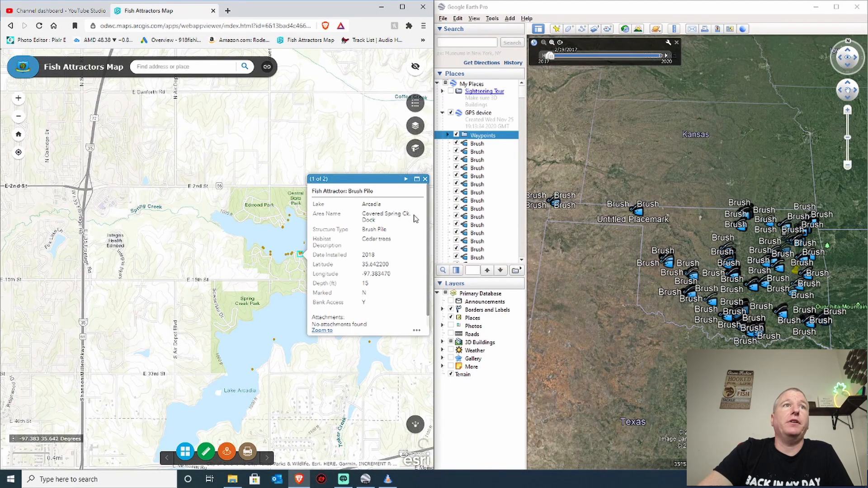
{"action": "left_click", "coordinate": [424, 180]}
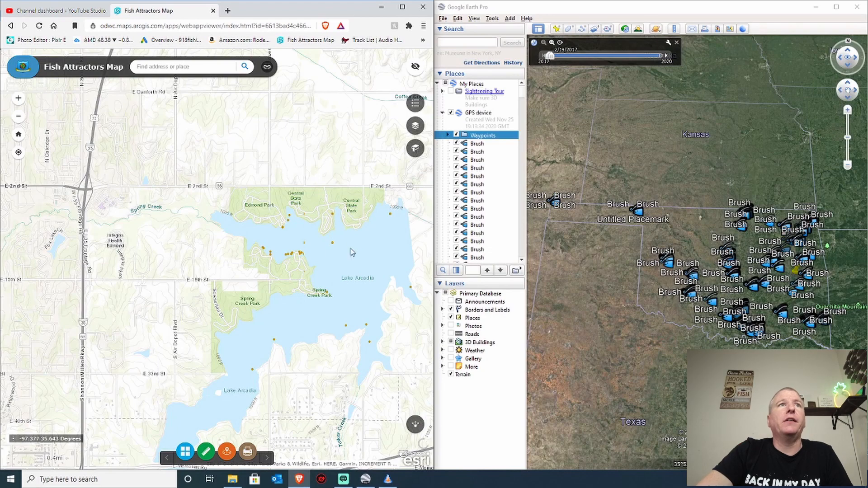
- Locate Keystone Lake near Mannford on the web map and look over its fish attractors
{"action": "scroll", "coordinate": [373, 251], "scroll_direction": "down", "scroll_amount": 5}
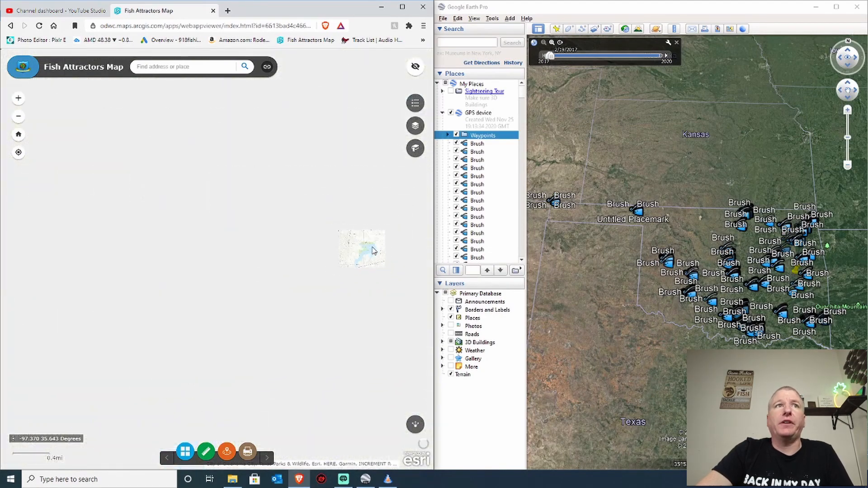
{"action": "scroll", "coordinate": [412, 259], "scroll_direction": "down", "scroll_amount": 2}
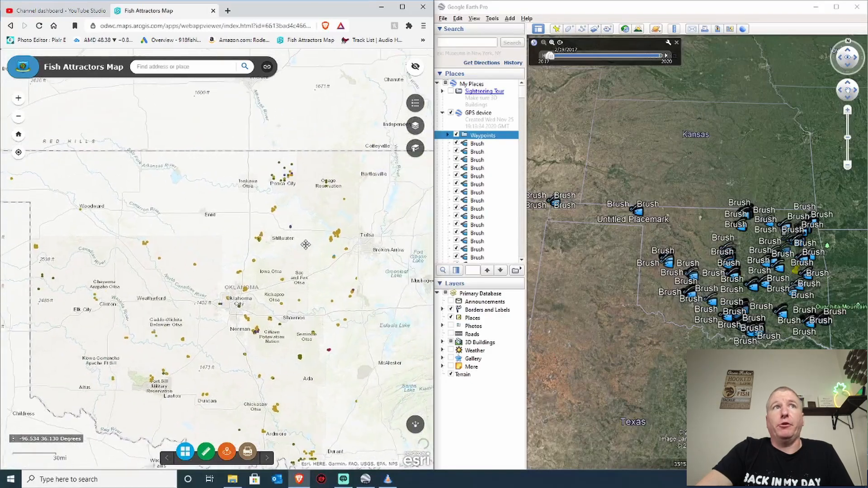
{"action": "scroll", "coordinate": [328, 232], "scroll_direction": "up", "scroll_amount": 3}
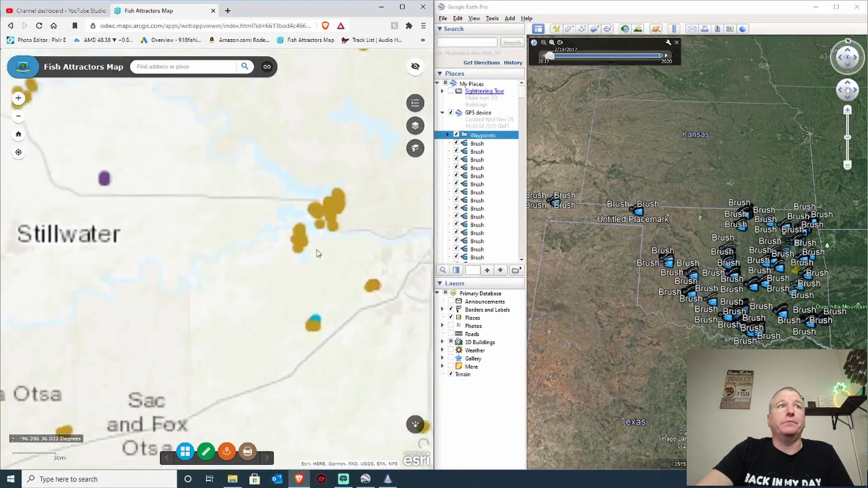
{"action": "scroll", "coordinate": [316, 280], "scroll_direction": "up", "scroll_amount": 2}
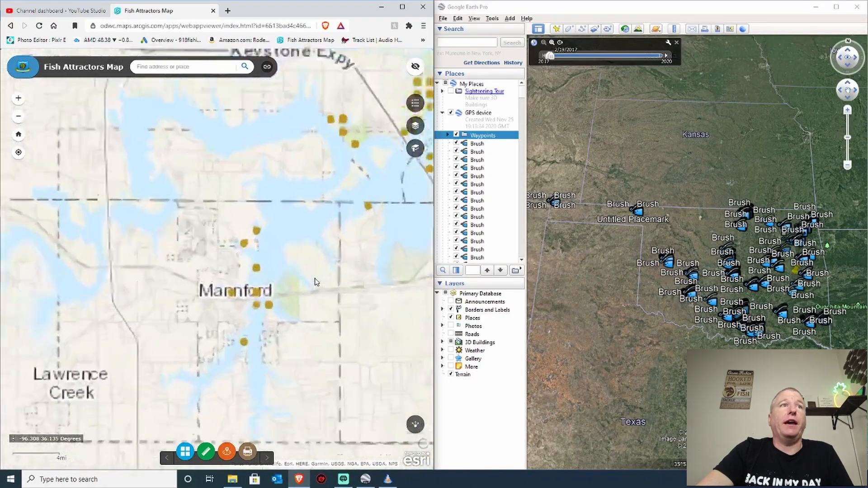
{"action": "left_click_drag", "start_coordinate": [337, 217], "coordinate": [334, 272]}
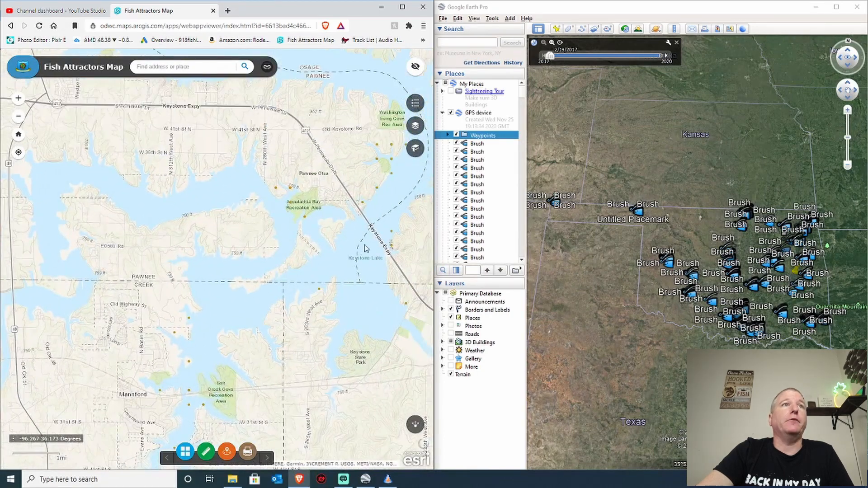
{"action": "left_click_drag", "start_coordinate": [364, 246], "coordinate": [359, 268]}
- Survey the fish attractors on the lakes around Tulsa and Owasso on the web map
{"action": "scroll", "coordinate": [362, 271], "scroll_direction": "down", "scroll_amount": 3}
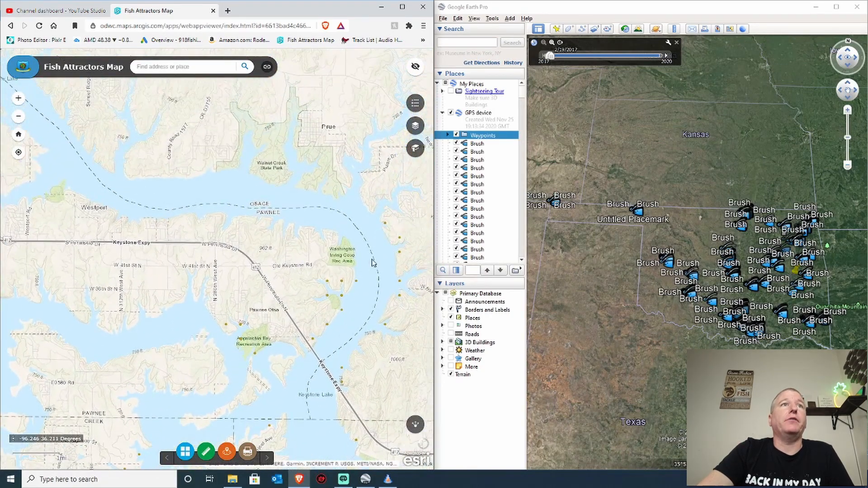
{"action": "scroll", "coordinate": [353, 291], "scroll_direction": "down", "scroll_amount": 3}
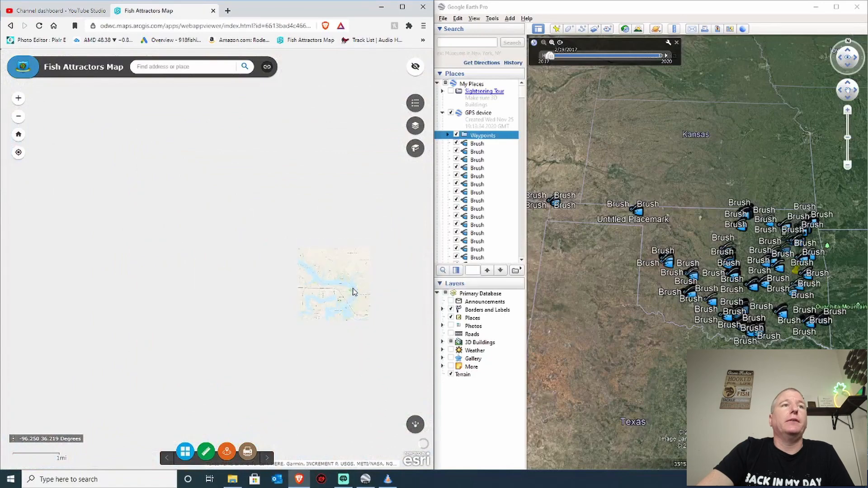
{"action": "left_click_drag", "start_coordinate": [396, 273], "coordinate": [302, 294]}
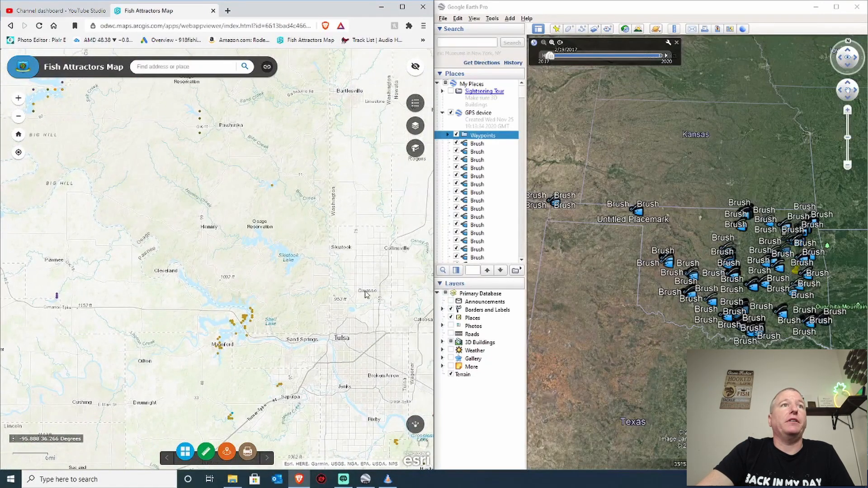
{"action": "left_click_drag", "start_coordinate": [364, 289], "coordinate": [339, 285]}
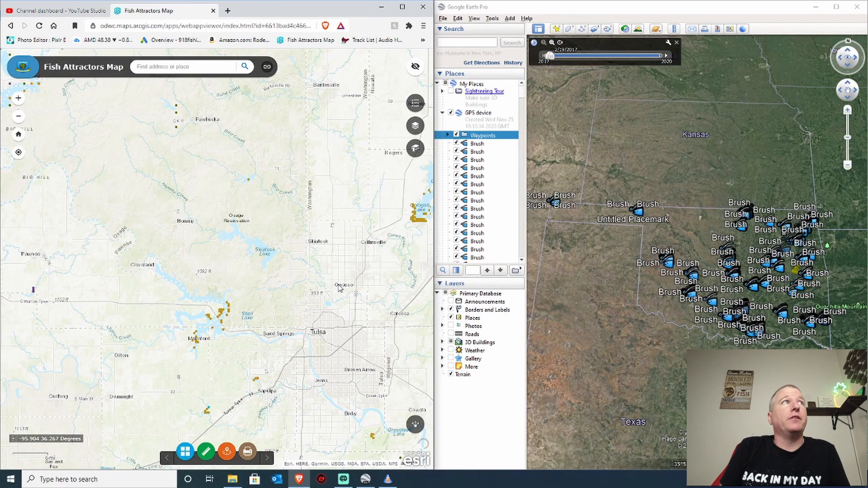
- Switch to the YouTube Studio channel dashboard
{"action": "left_click", "coordinate": [57, 11]}
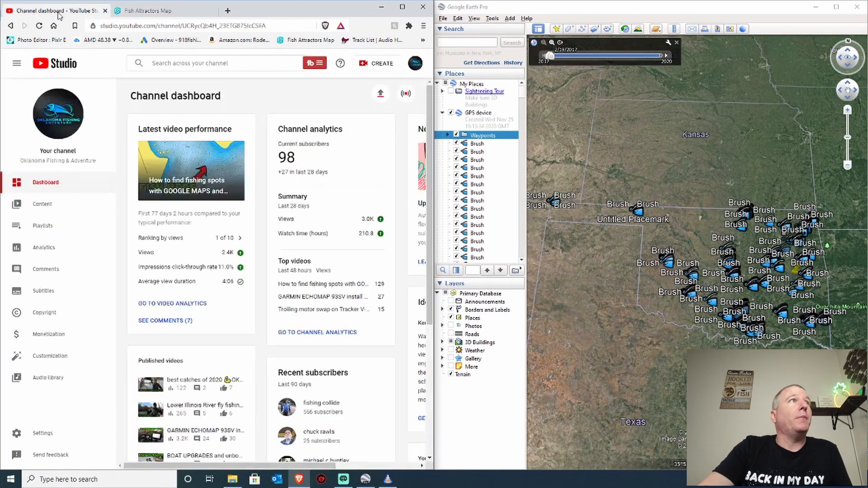